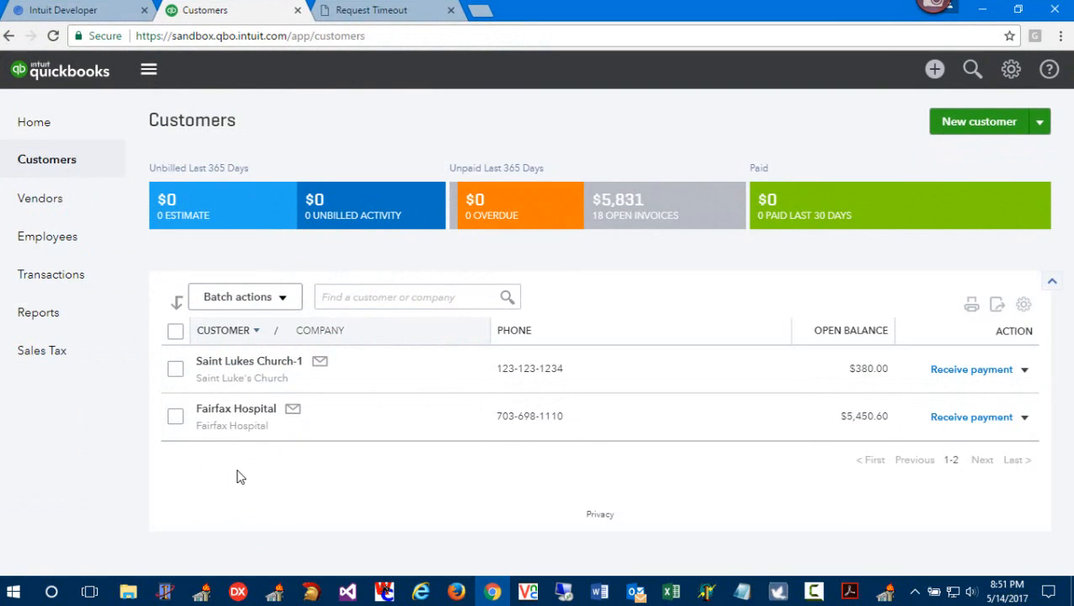
# - View the Vendors list in QuickBooks Online, and minimise the browser to return to The Project System
pyautogui.click(60, 201)
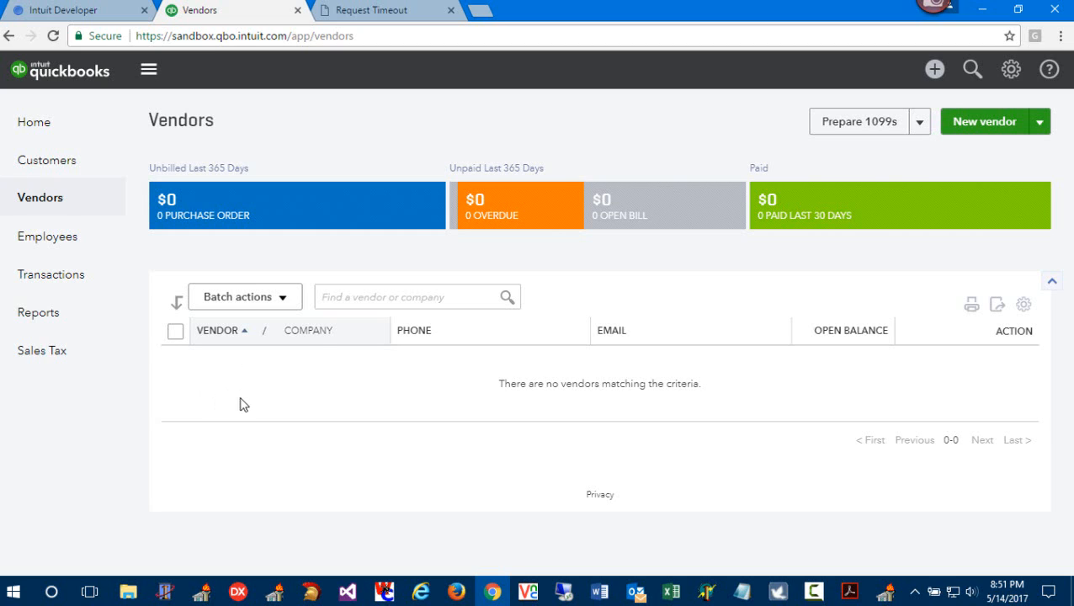
pyautogui.click(983, 10)
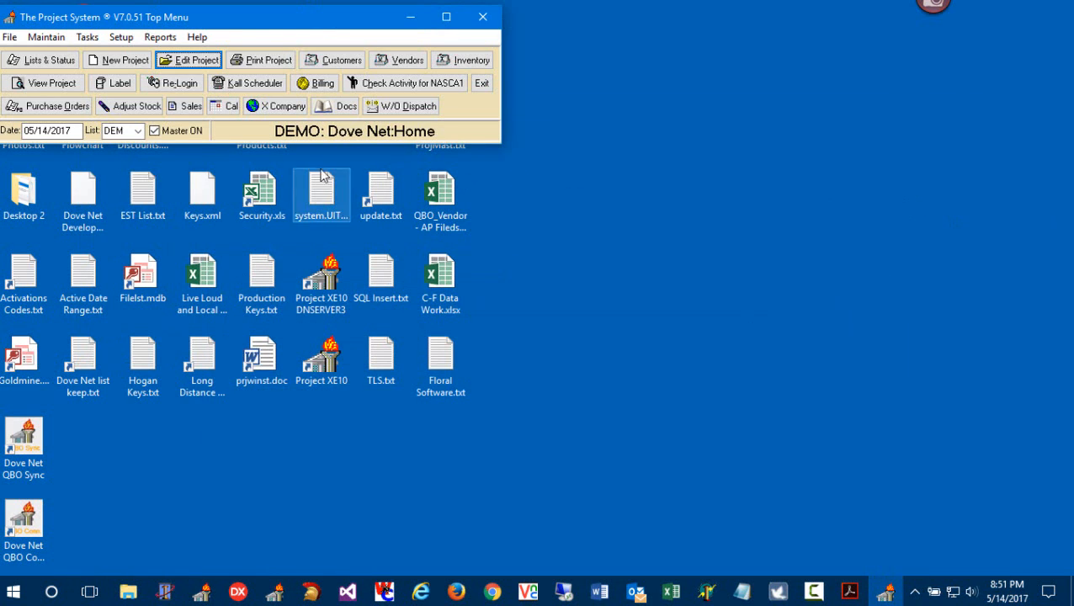
# - Start an invoice from project 200032 through Billing and continue past the invoice heading for 2 TECH LTD
pyautogui.click(304, 86)
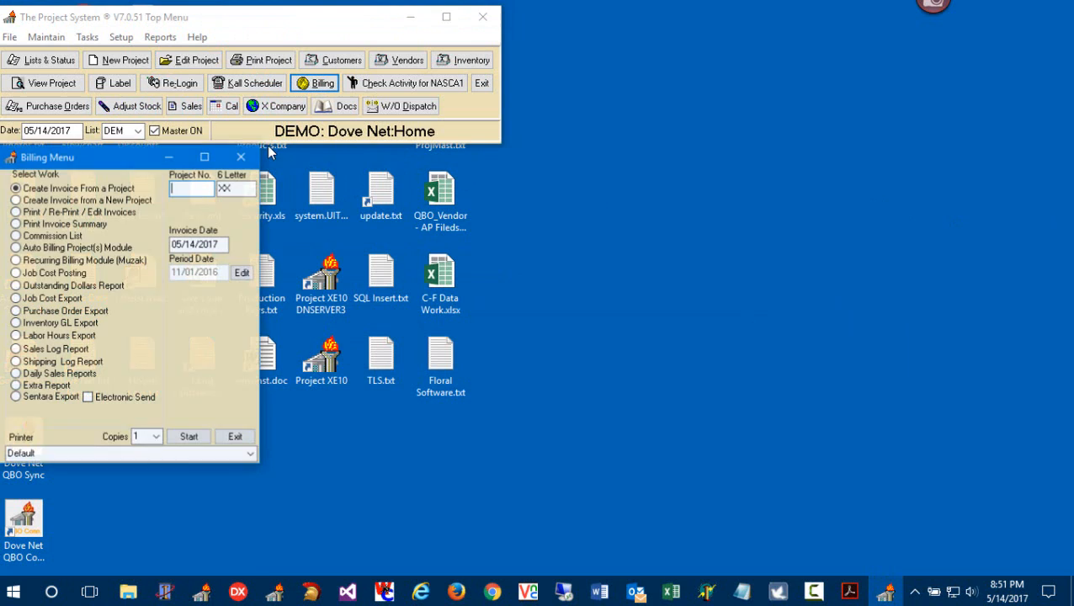
pyautogui.rightClick(182, 192)
pyautogui.click(221, 260)
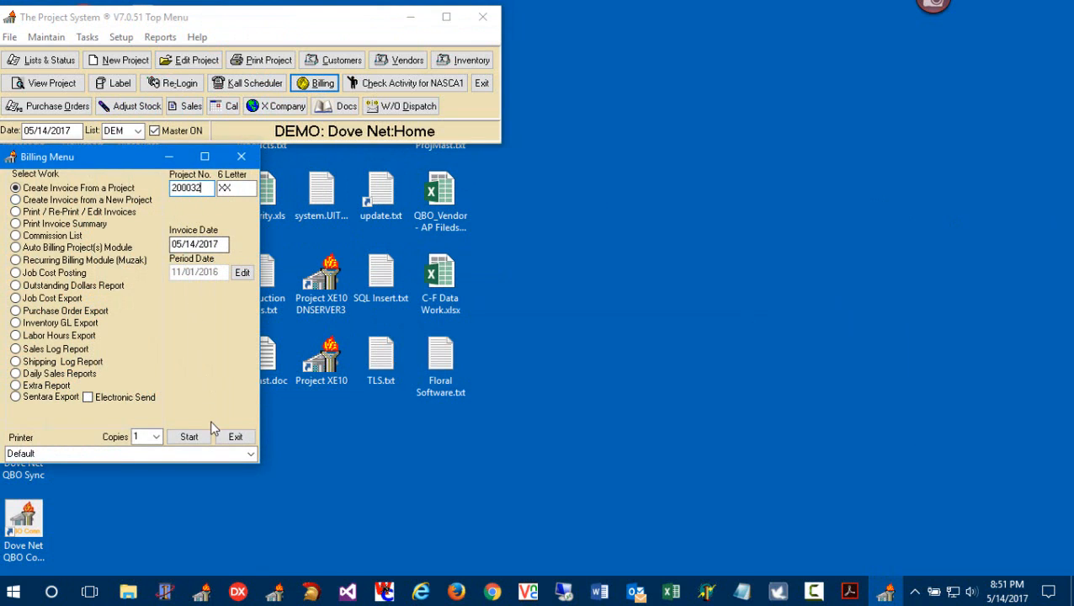
pyautogui.click(191, 437)
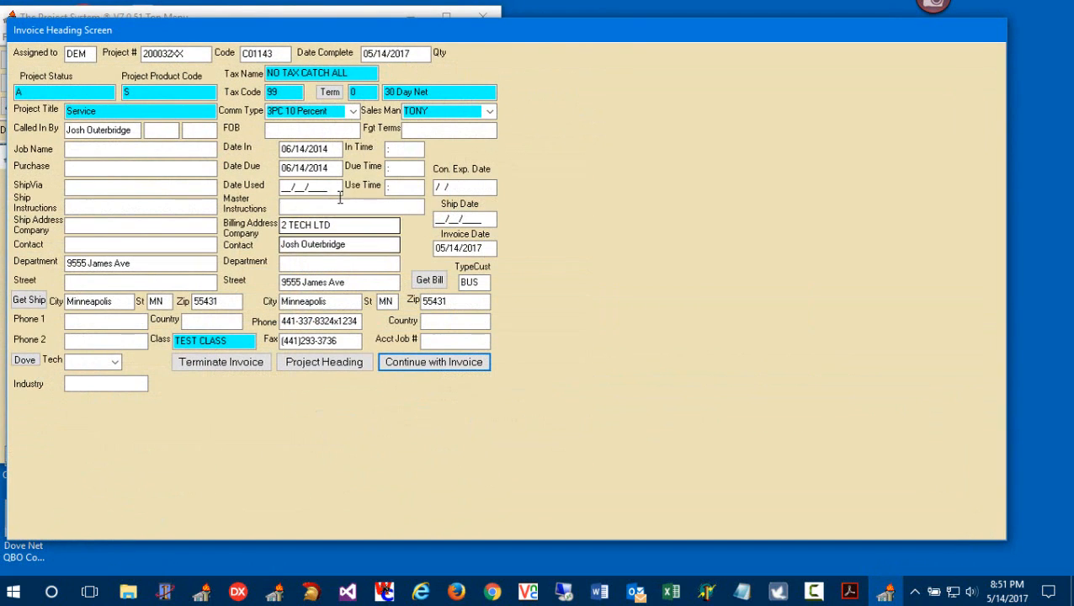
pyautogui.moveTo(347, 229); pyautogui.dragTo(257, 234)
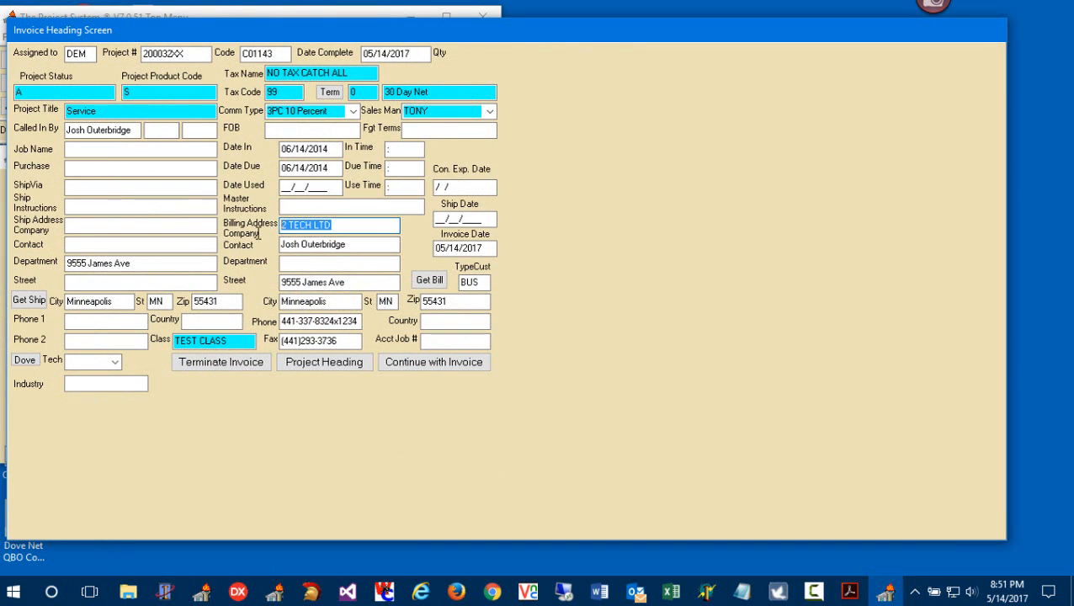
pyautogui.click(426, 363)
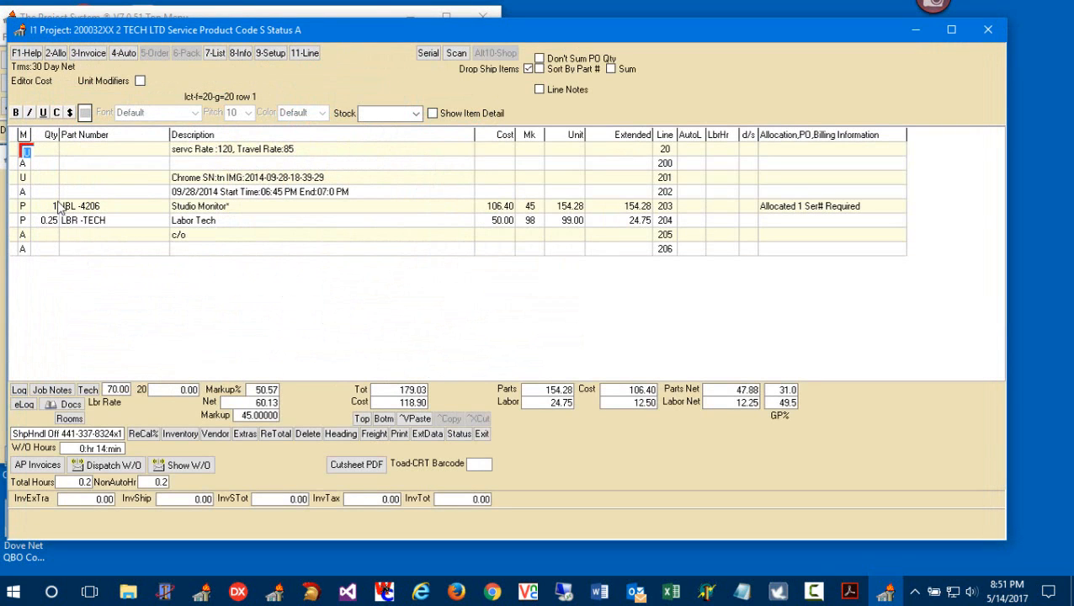
# - Select project lines 202 through 205 for invoicing and exit the line editor to the invoice summary
pyautogui.click(26, 194)
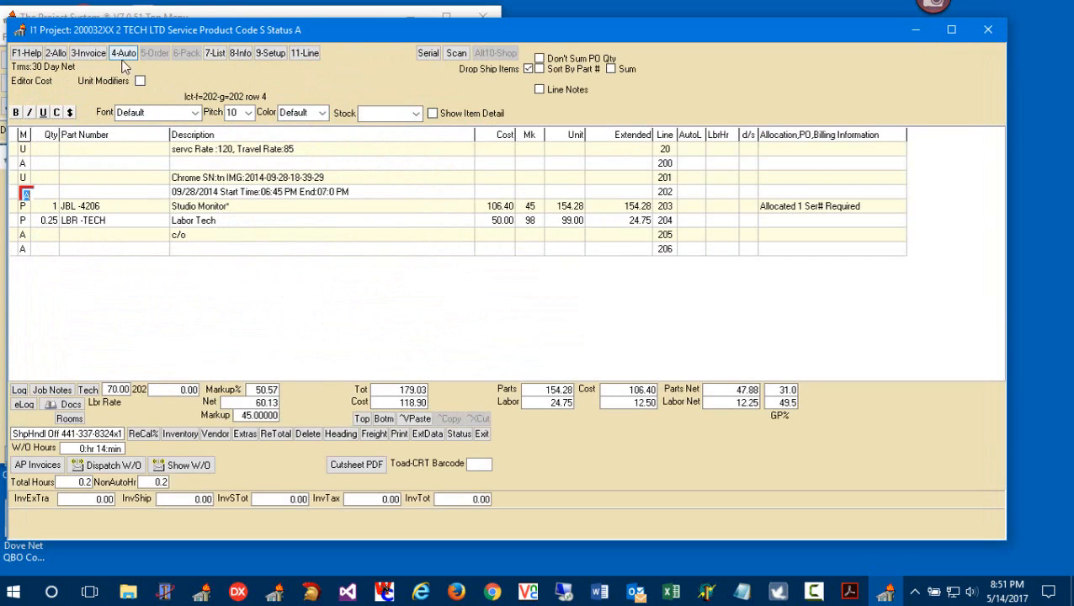
pyautogui.click(92, 56)
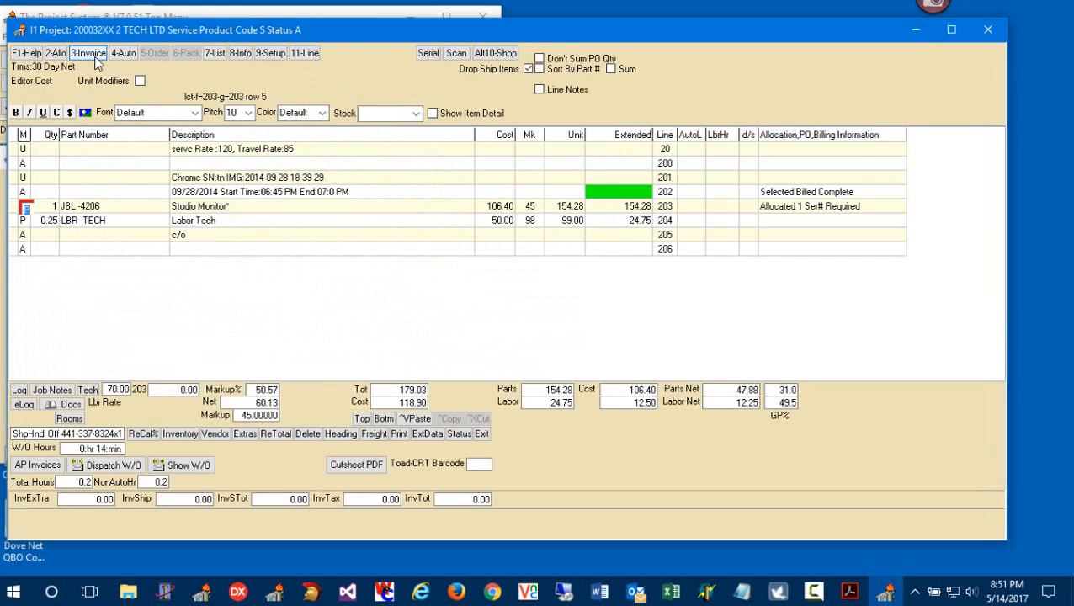
pyautogui.click(96, 56)
pyautogui.click(95, 57)
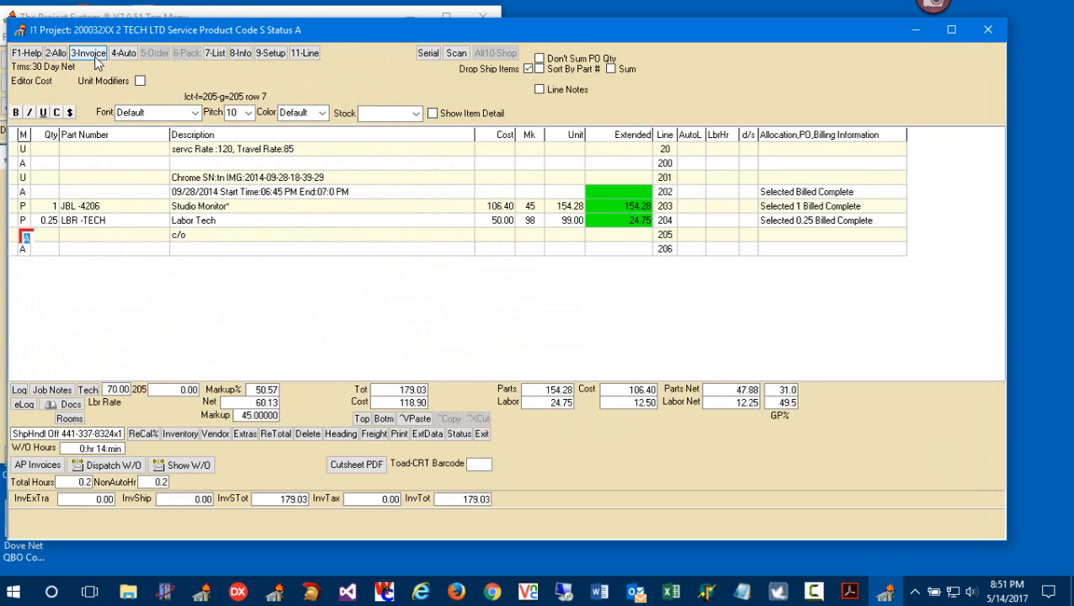
pyautogui.click(95, 57)
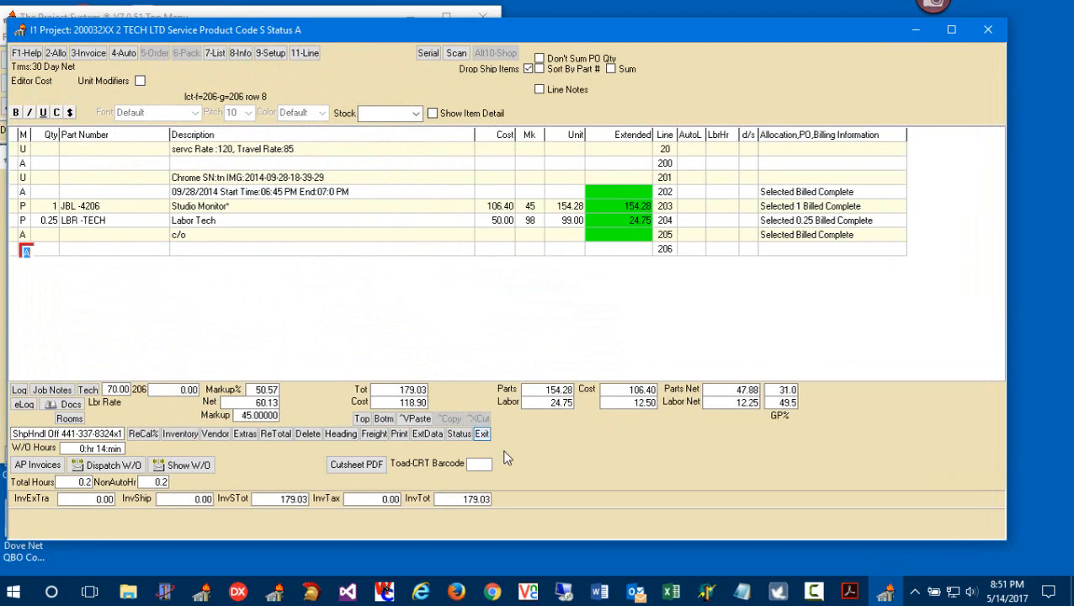
pyautogui.click(473, 499)
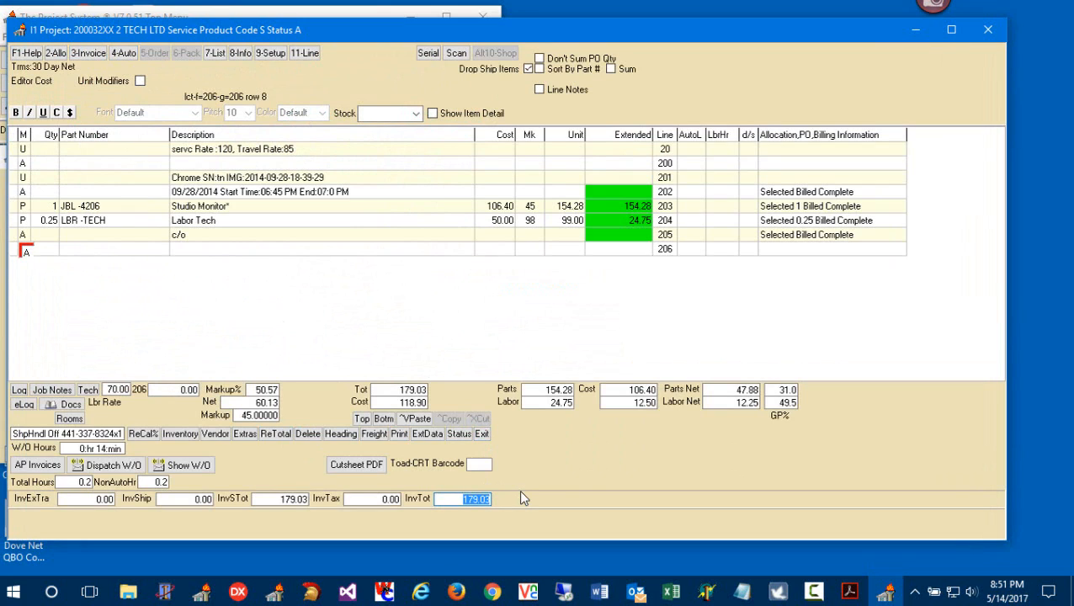
pyautogui.click(485, 435)
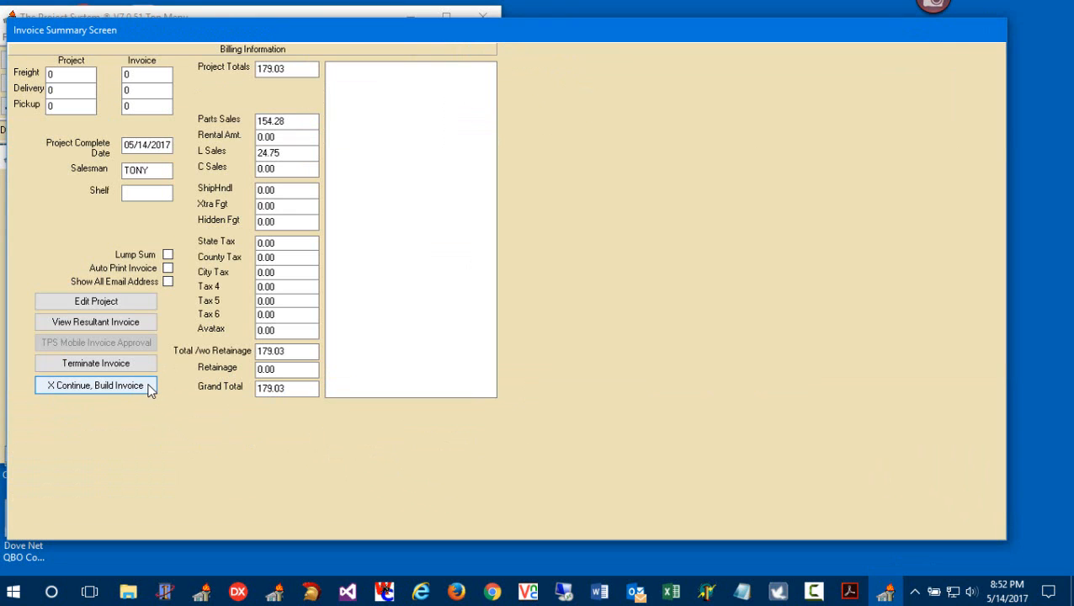
# - Build the invoice, committing the project status to D Completed Projects despite the total mismatch, and close the summary
pyautogui.click(95, 386)
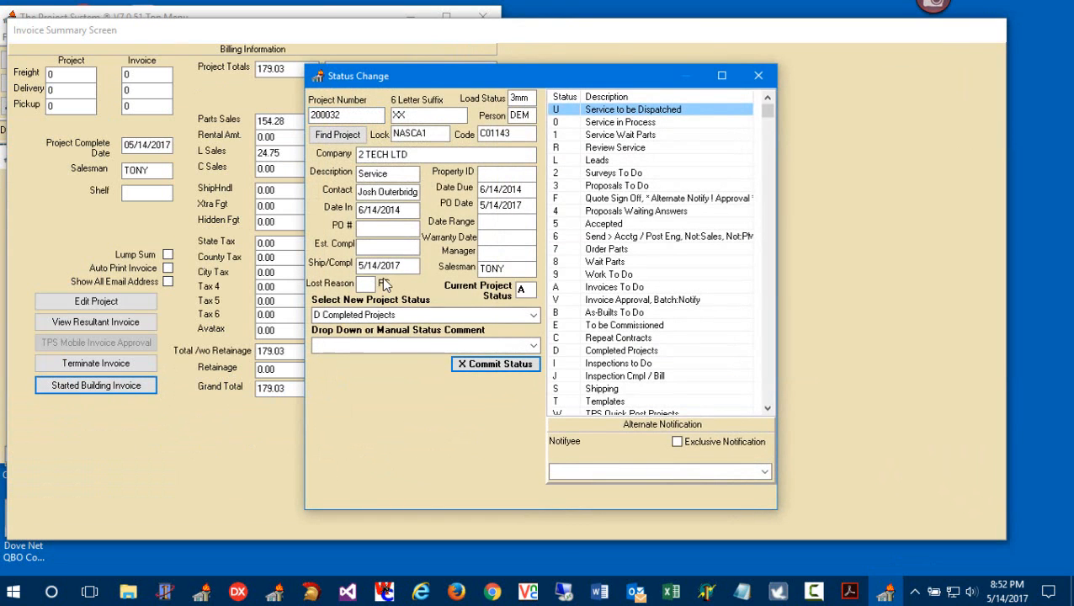
pyautogui.click(472, 365)
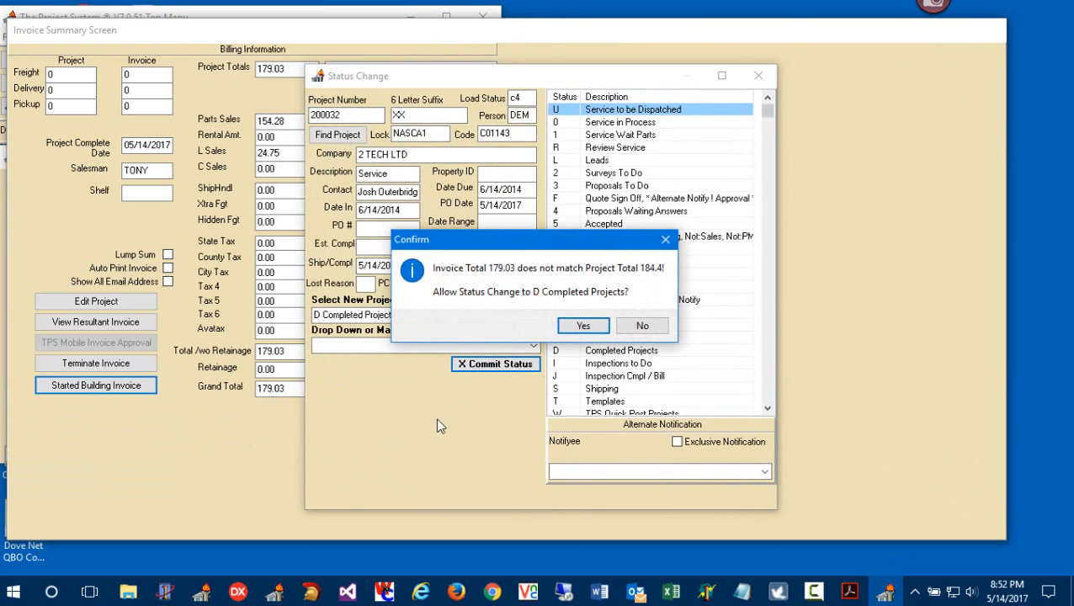
pyautogui.click(583, 326)
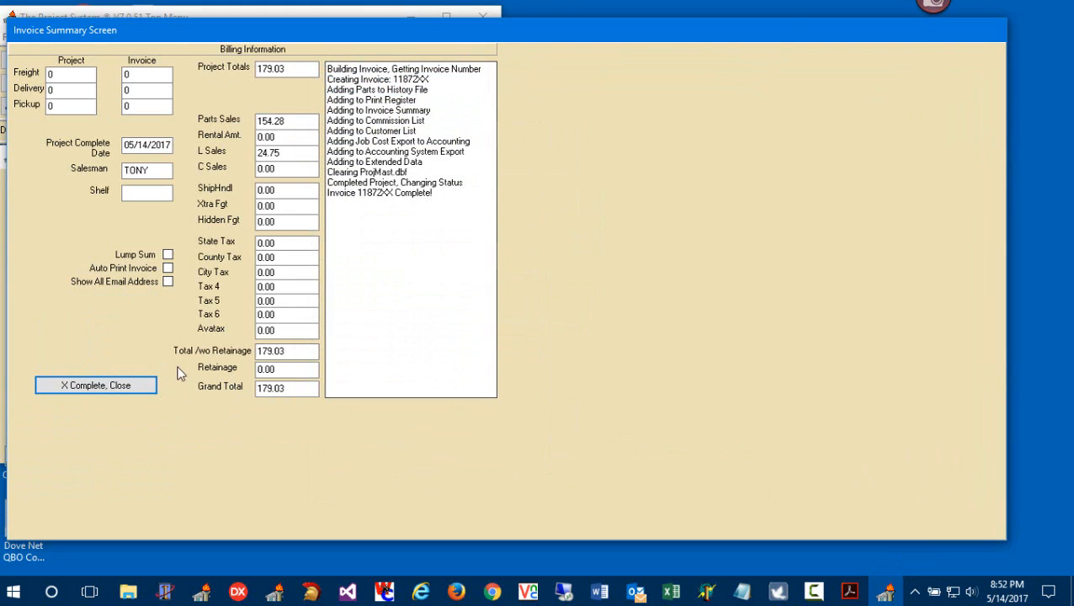
pyautogui.click(95, 386)
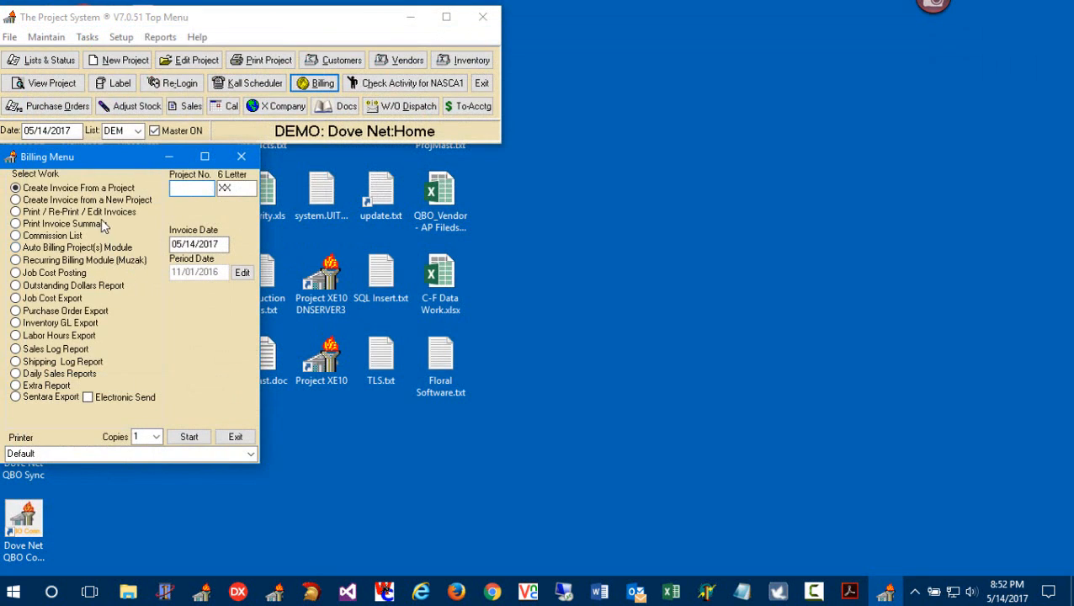
# - Select the new 2 TECH LTD service invoice in the print and re-print list and preview it
pyautogui.click(96, 212)
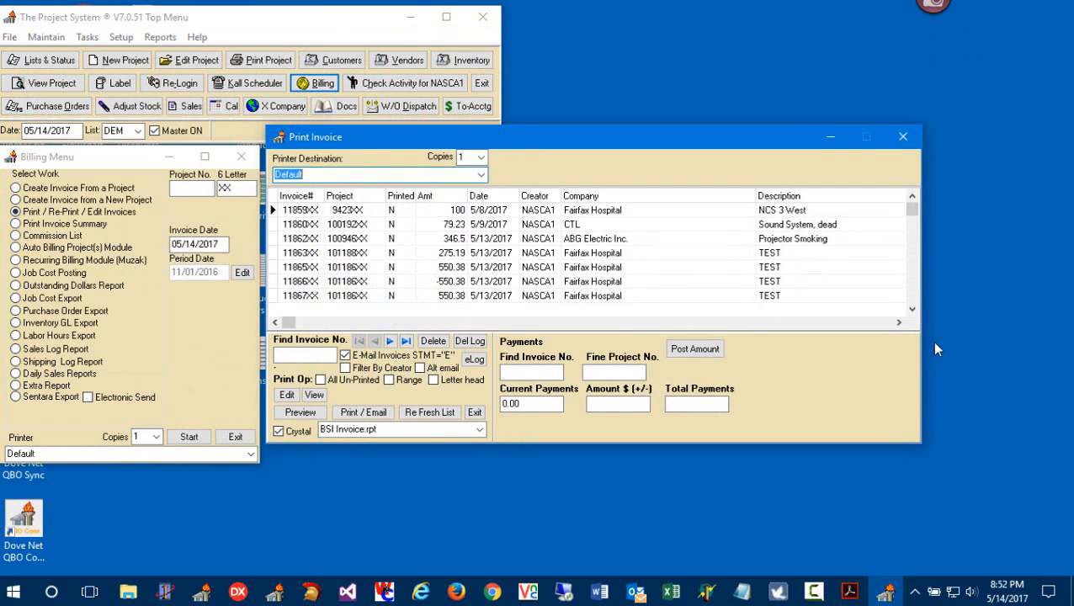
pyautogui.click(453, 254)
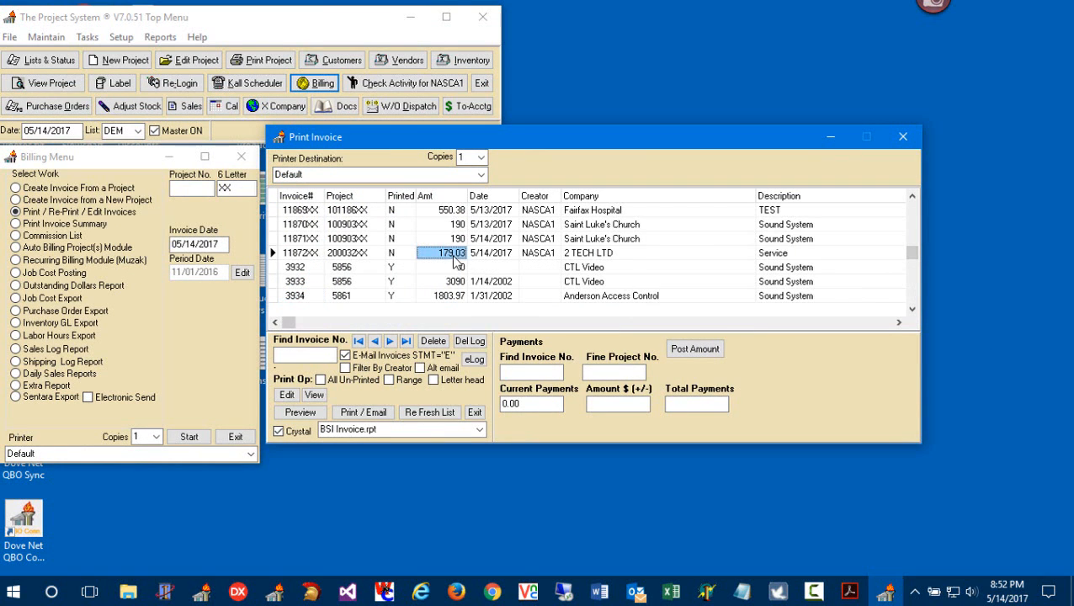
pyautogui.click(319, 416)
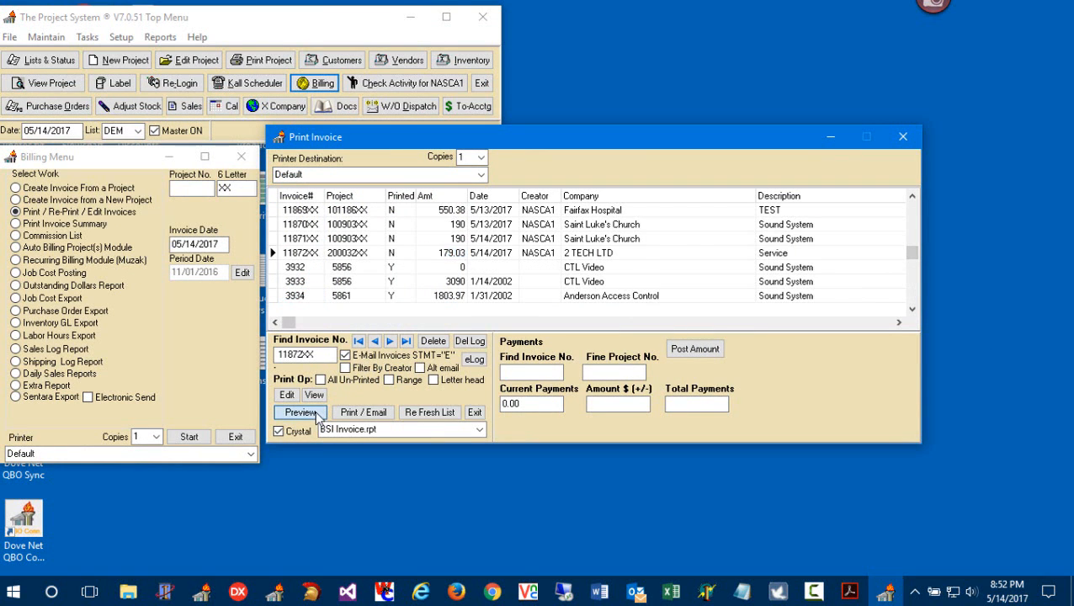
pyautogui.click(582, 320)
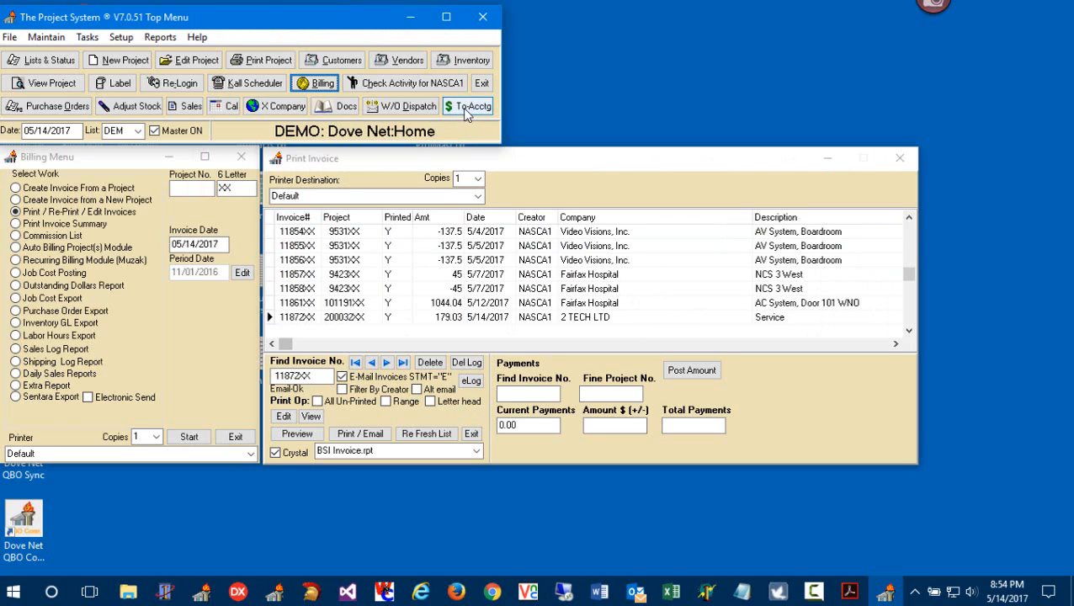
# - Send the invoice to the QuickBooks Online accounting system, review the QBO-Sync log and exit the sync application
pyautogui.click(469, 112)
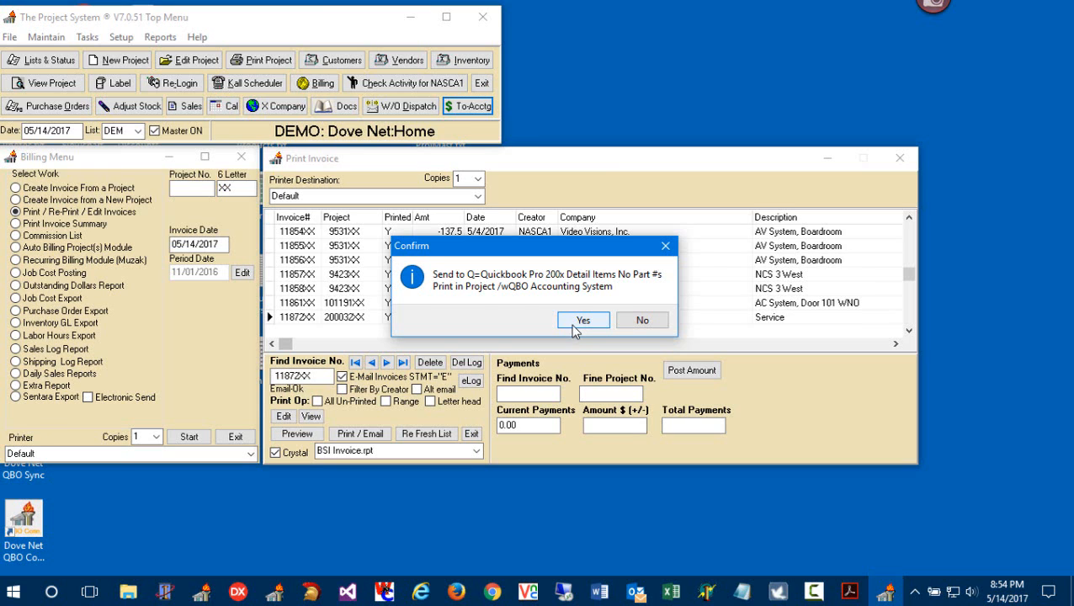
pyautogui.click(581, 320)
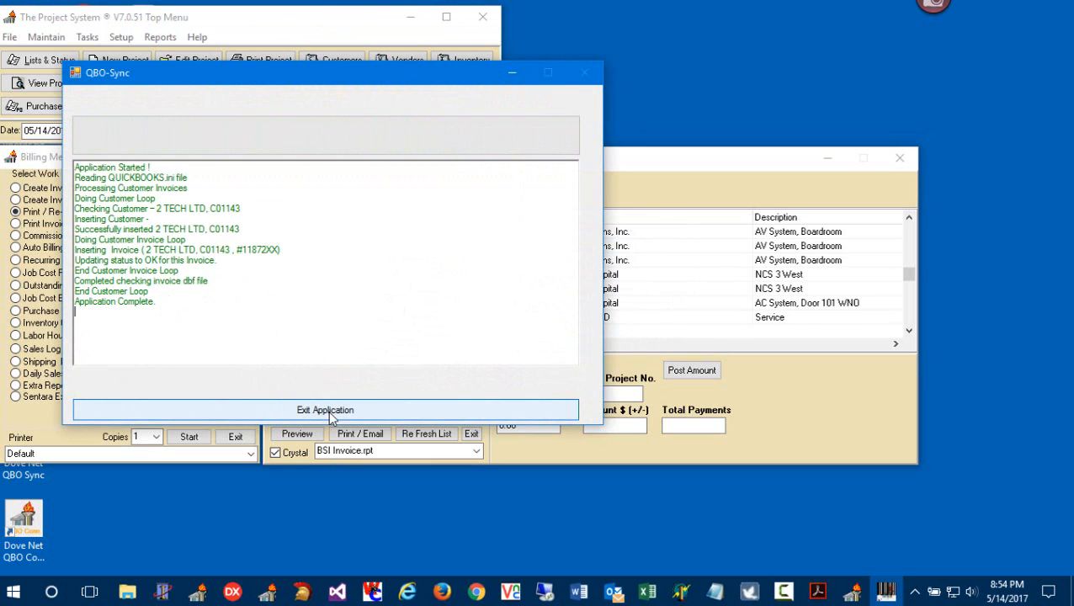
pyautogui.moveTo(208, 311); pyautogui.dragTo(8, 120)
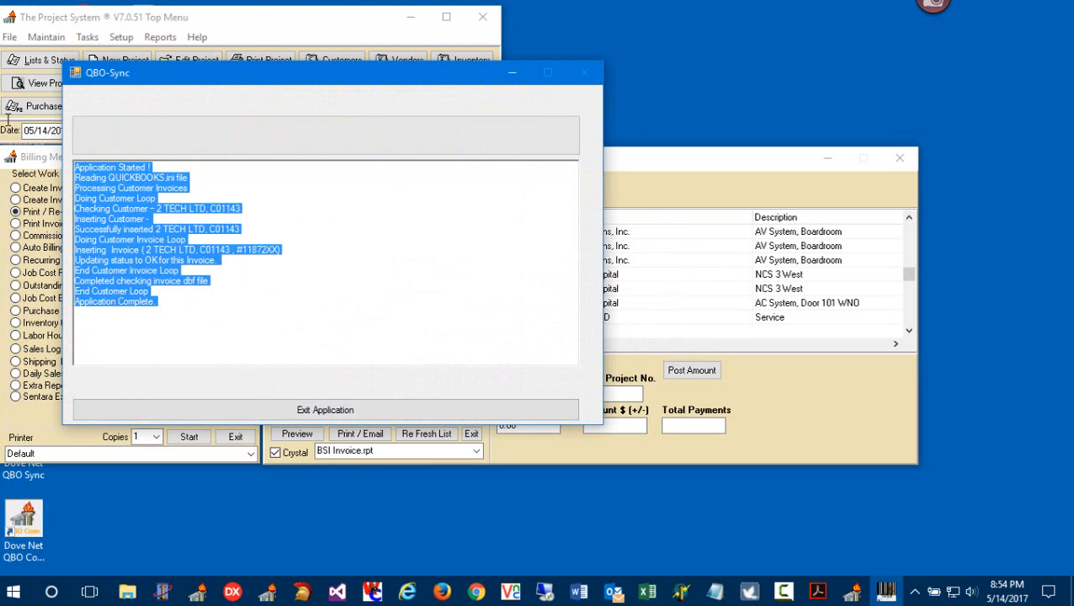
pyautogui.click(379, 408)
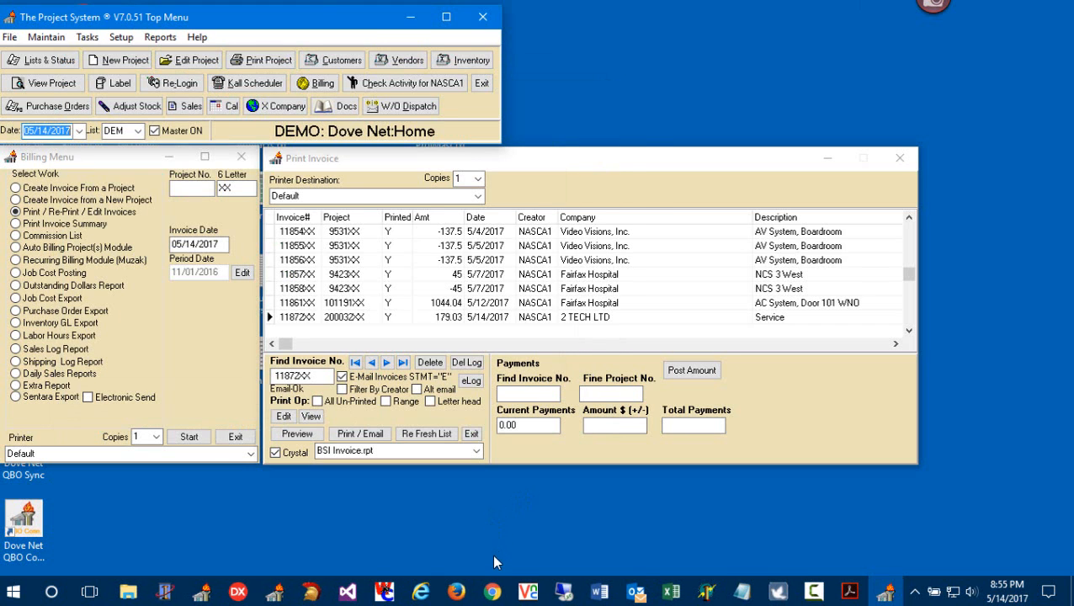
# - Switch to QuickBooks Online, open the 2 TECH LTD customer's synced invoice and examine its header, line items and totals
pyautogui.click(494, 593)
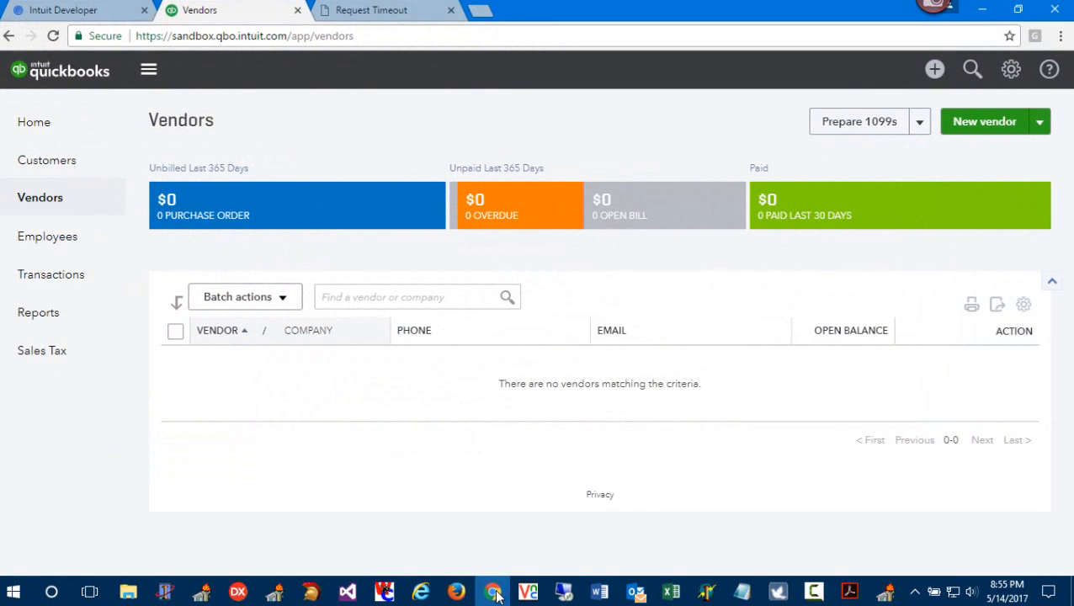
pyautogui.click(74, 165)
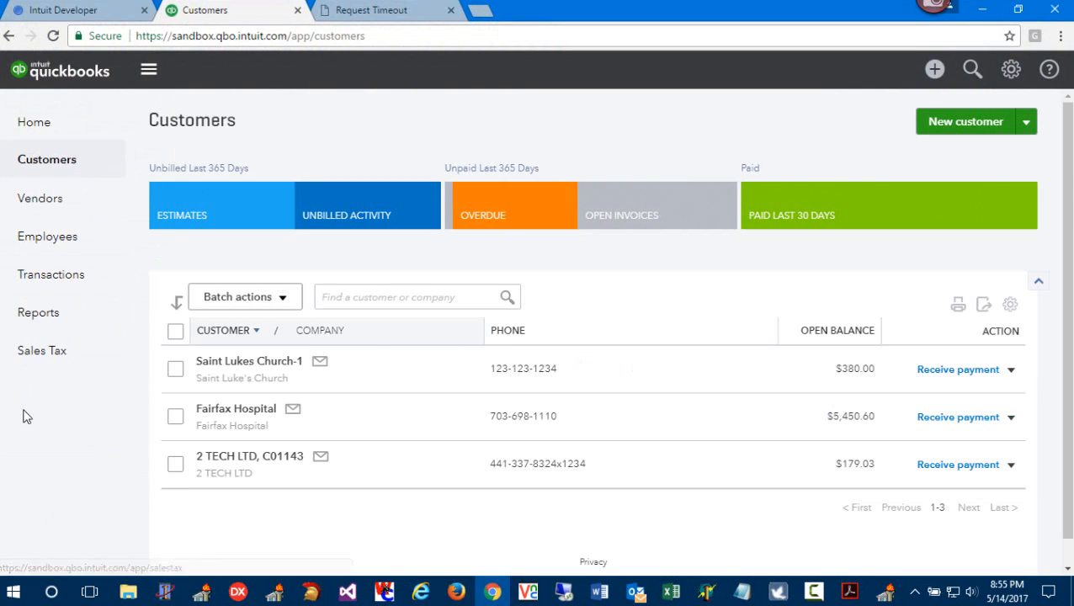
pyautogui.click(265, 461)
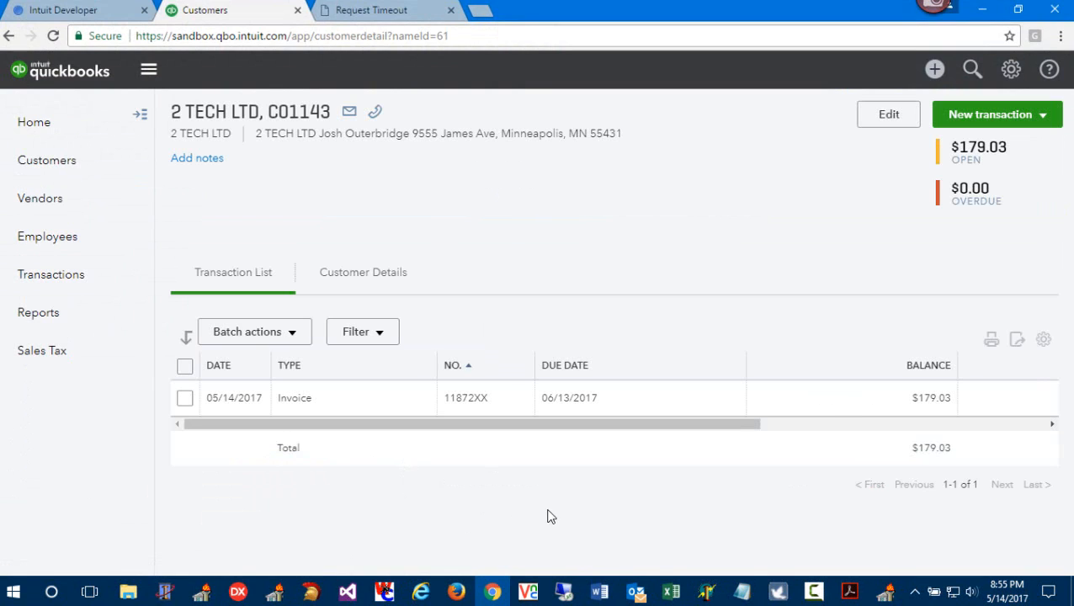
pyautogui.click(259, 405)
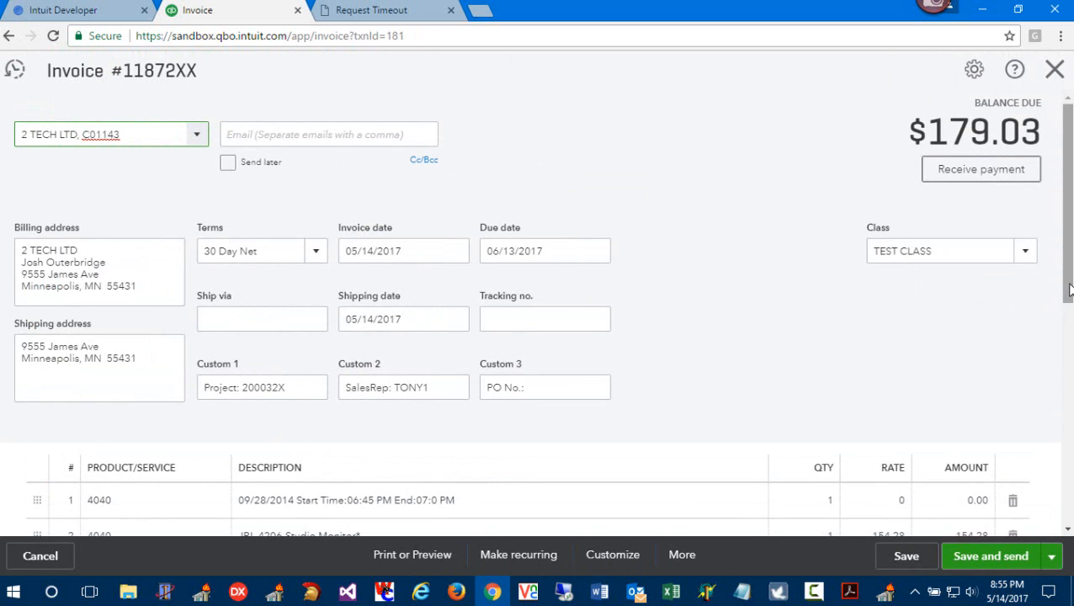
pyautogui.moveTo(1067, 291); pyautogui.dragTo(1067, 390)
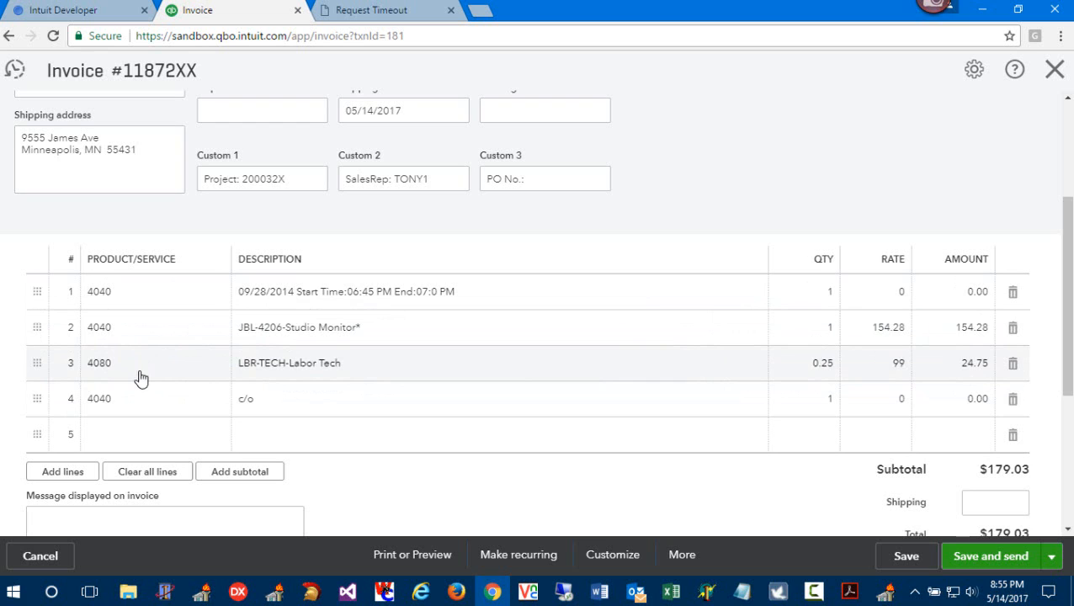
pyautogui.moveTo(1066, 361); pyautogui.dragTo(1069, 415)
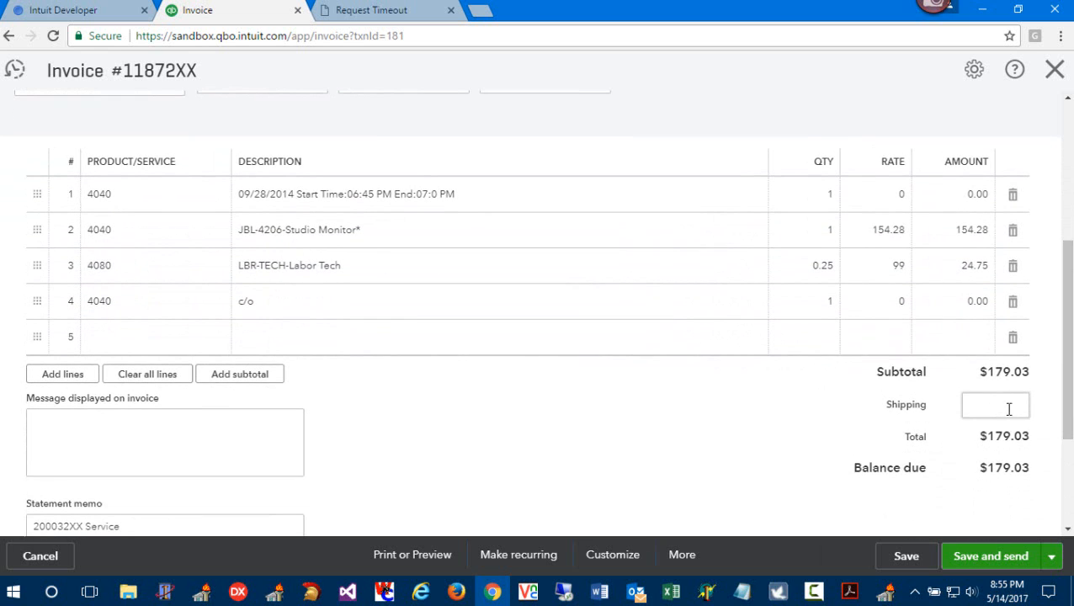
pyautogui.moveTo(1066, 394); pyautogui.dragTo(1068, 251)
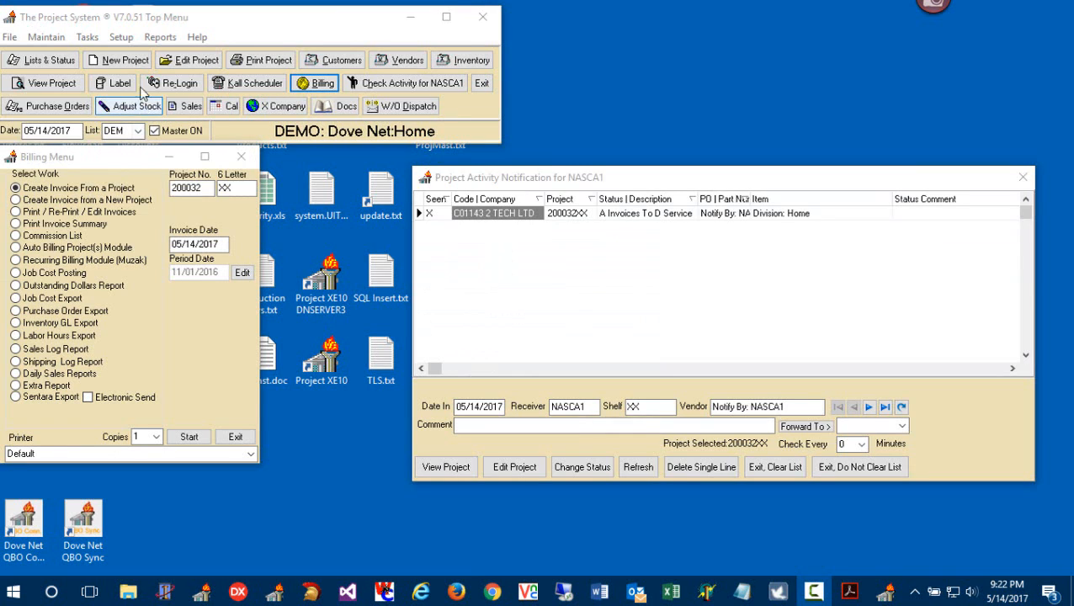
# - In The Project System, open the Quickbooks AP Interface and start a voucher of type Single Misc. Job Cost Posting
pyautogui.click(87, 39)
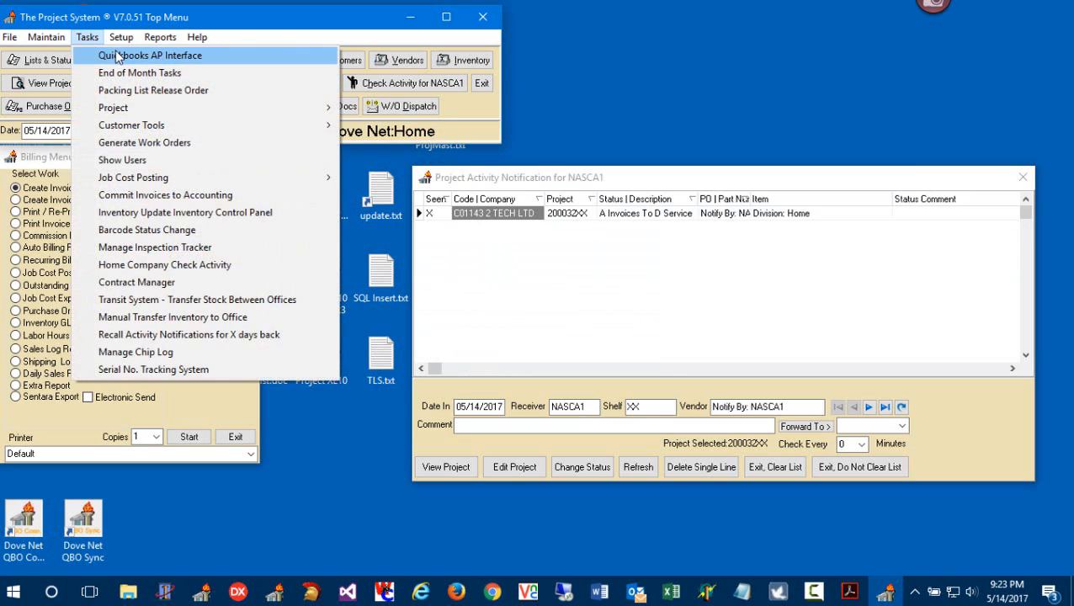
pyautogui.click(123, 60)
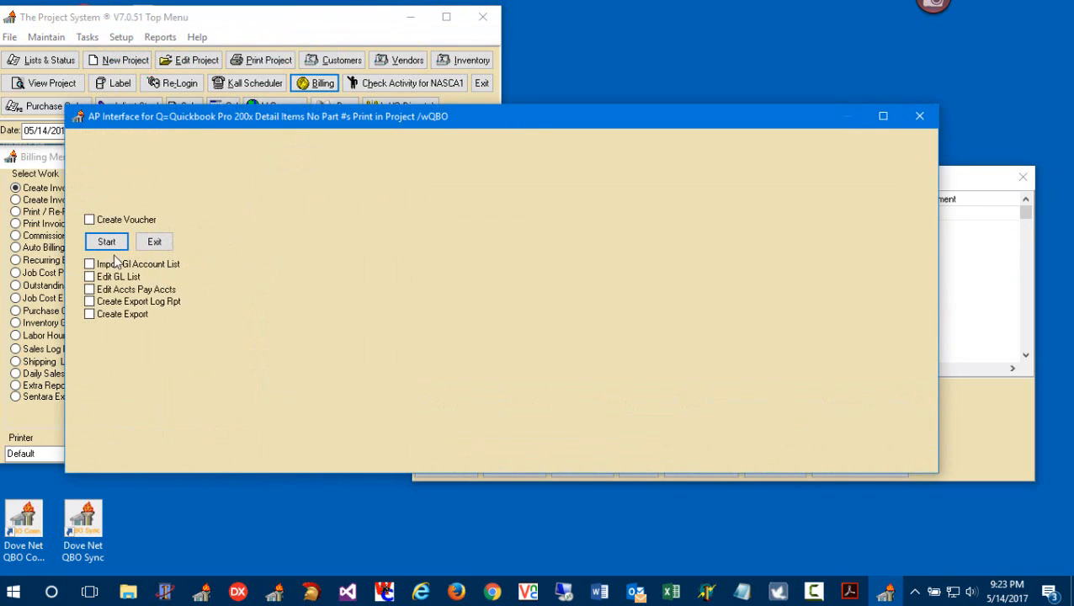
pyautogui.click(90, 220)
pyautogui.click(328, 244)
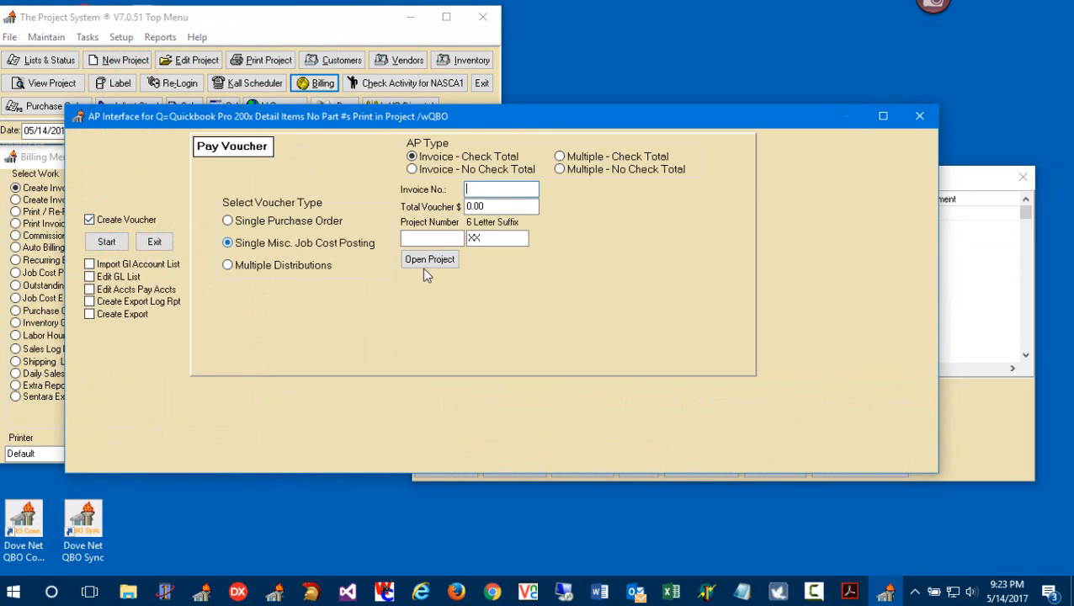
# - Open project 200032 for the voucher with AP type Multiple - No Check Total, and select Ultimate Support as the vendor
pyautogui.rightClick(418, 238)
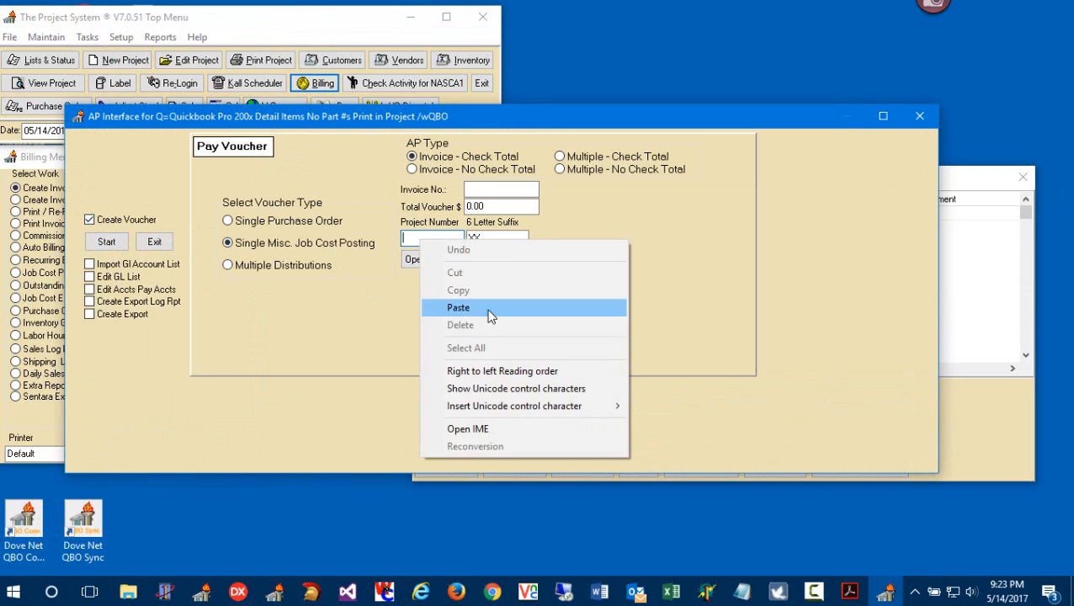
pyautogui.click(477, 308)
pyautogui.click(561, 171)
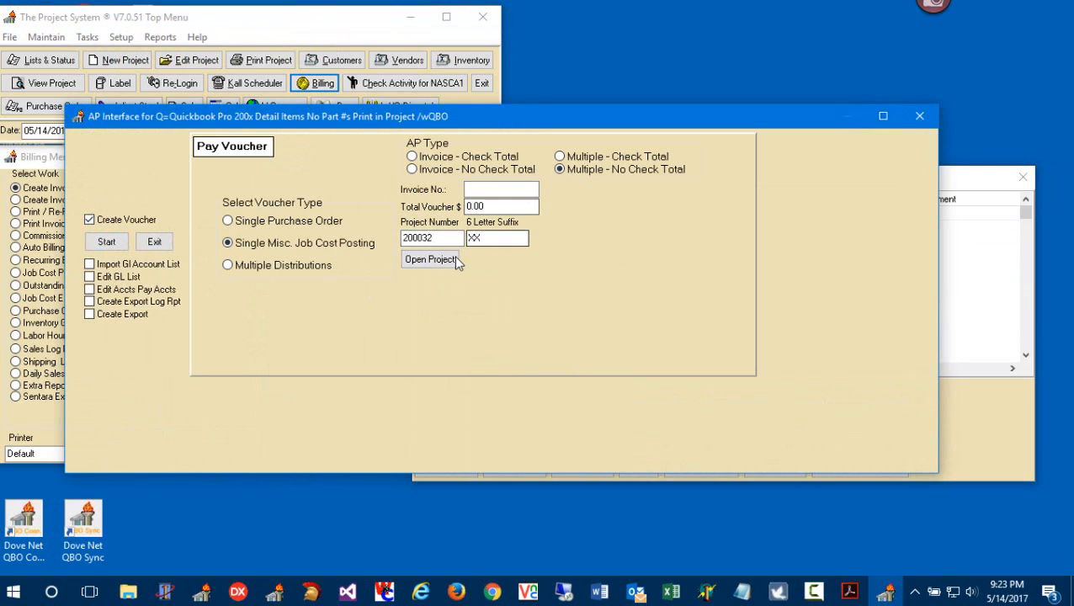
pyautogui.click(429, 260)
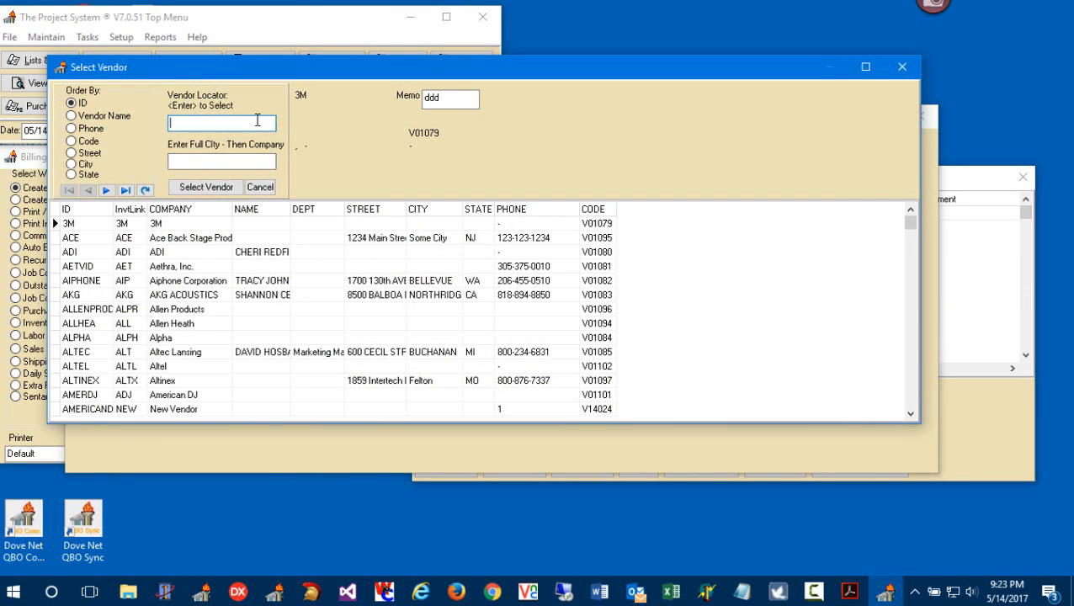
pyautogui.write('U')
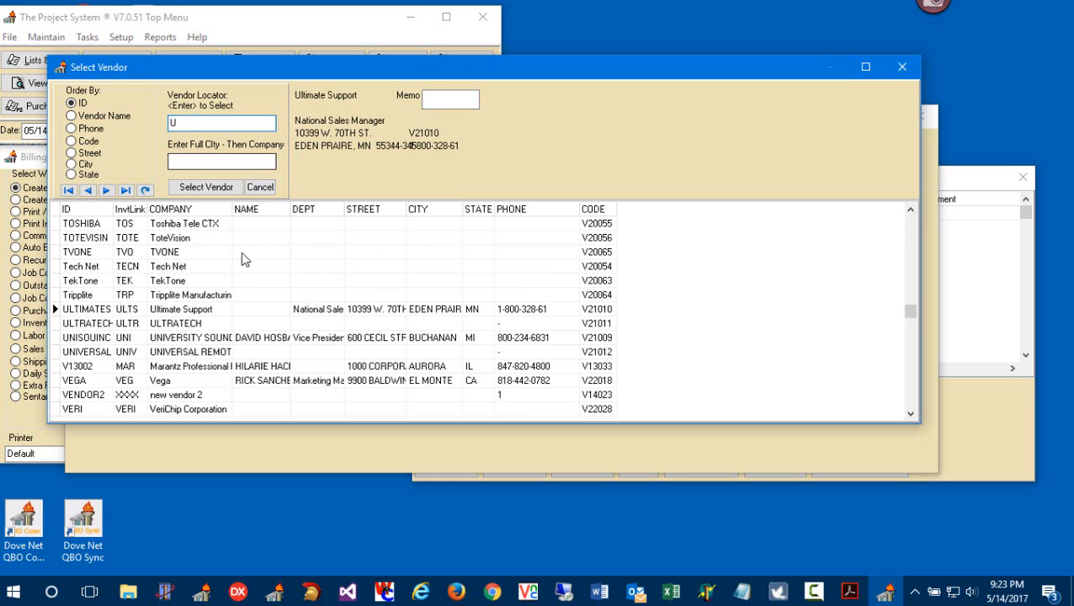
pyautogui.doubleClick(225, 310)
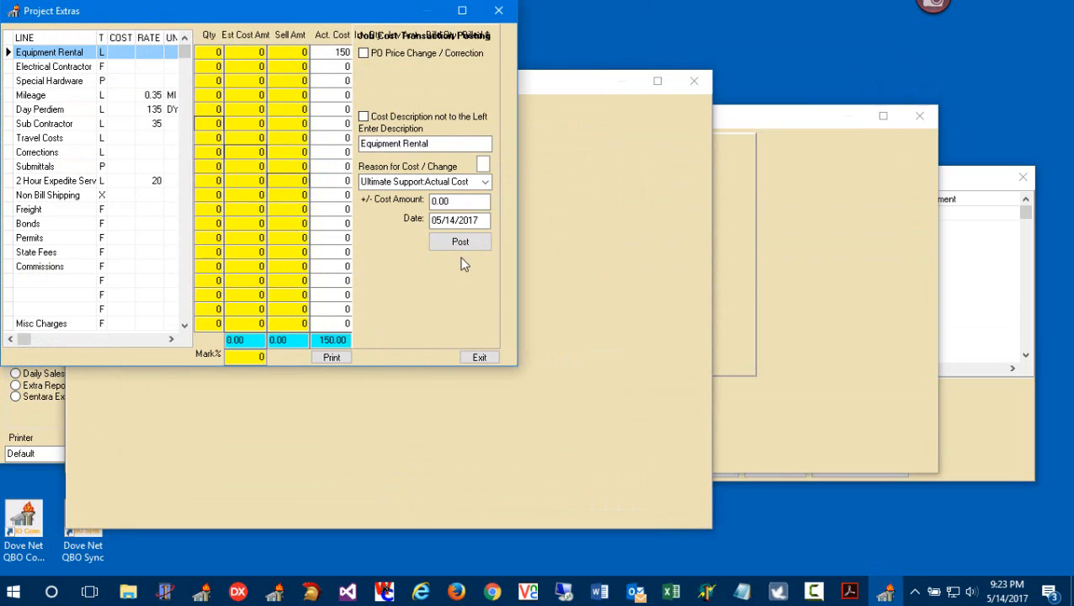
# - Submit an Equipment Rental cost amount of 50, and post the Ultimate Support pay voucher with invoice number 654654
pyautogui.moveTo(469, 202); pyautogui.dragTo(399, 193)
pyautogui.write('50')
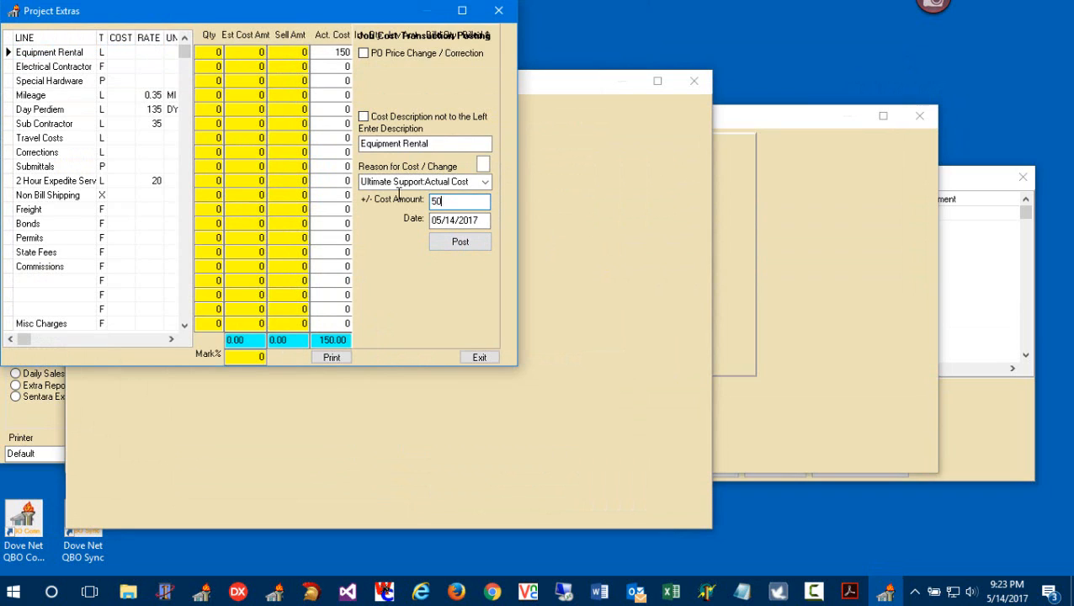
pyautogui.click(448, 249)
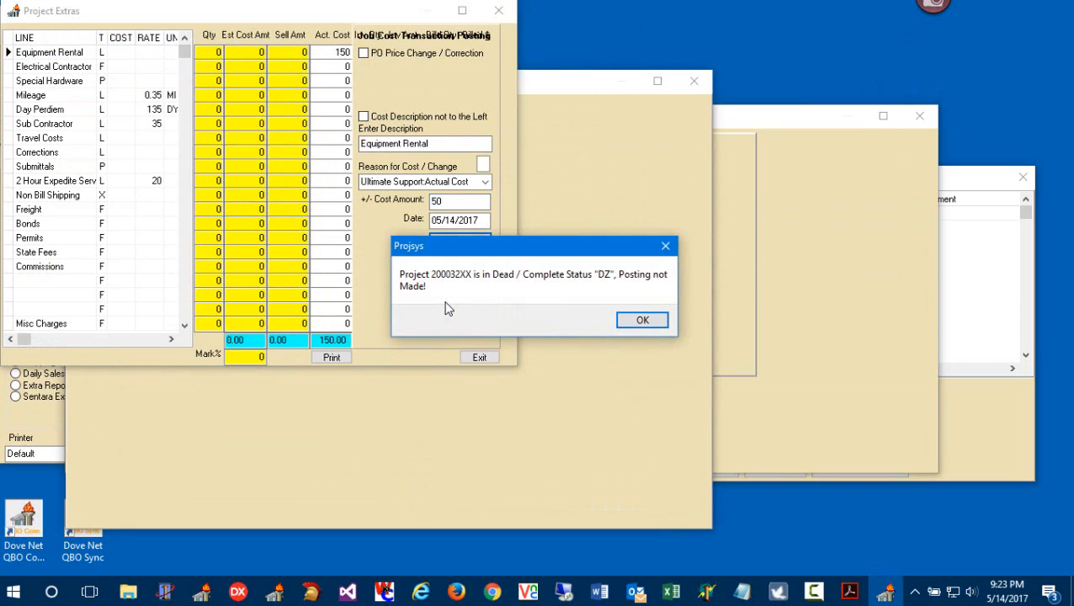
pyautogui.click(623, 323)
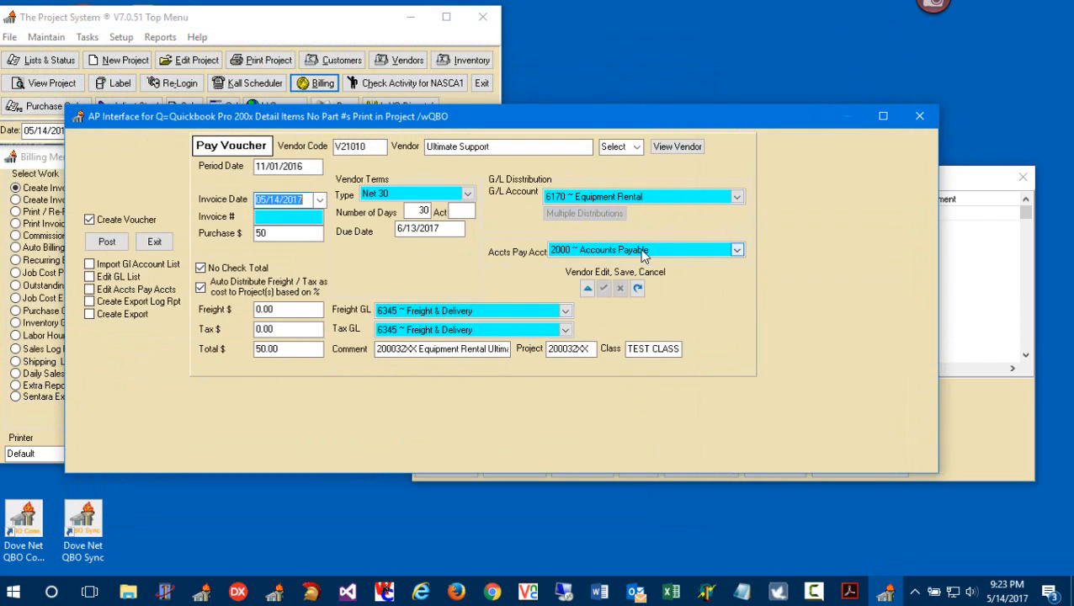
pyautogui.click(277, 217)
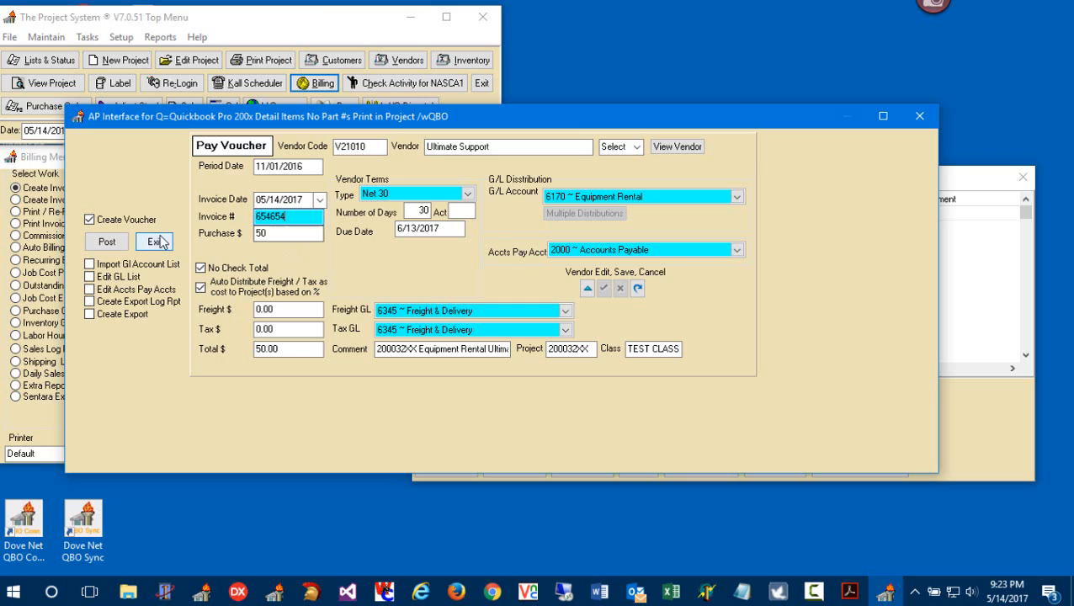
pyautogui.click(108, 243)
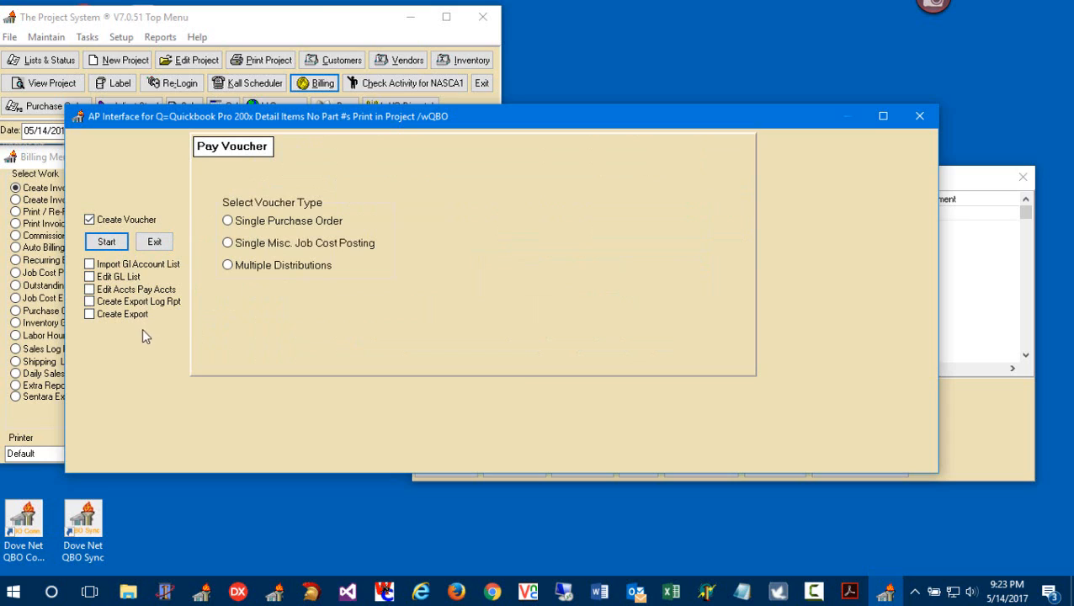
# - Create and confirm the QuickBooks voucher export from the AP interface
pyautogui.click(119, 316)
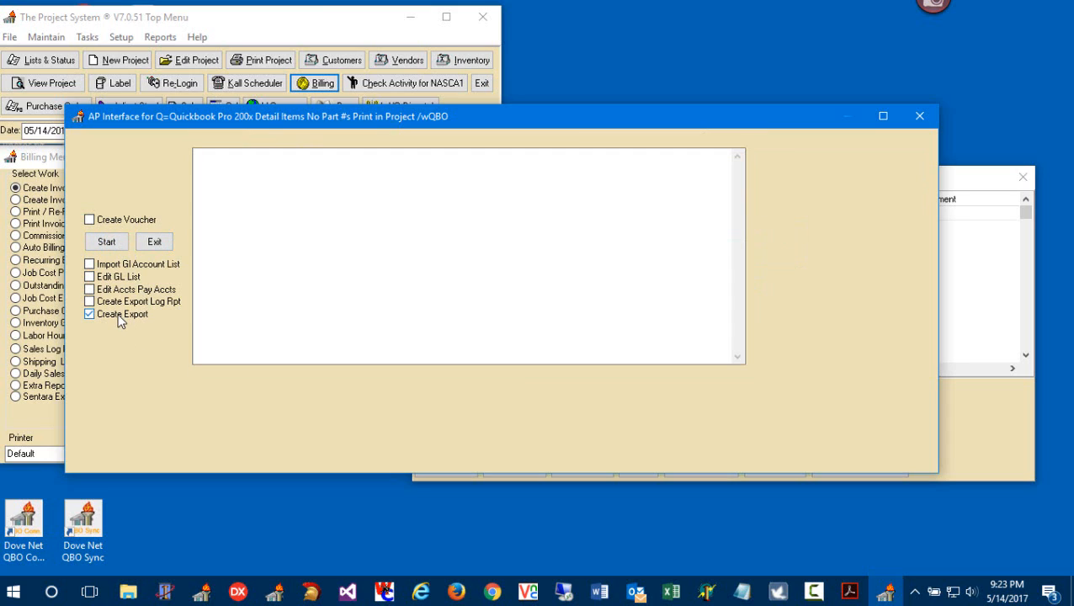
pyautogui.click(122, 245)
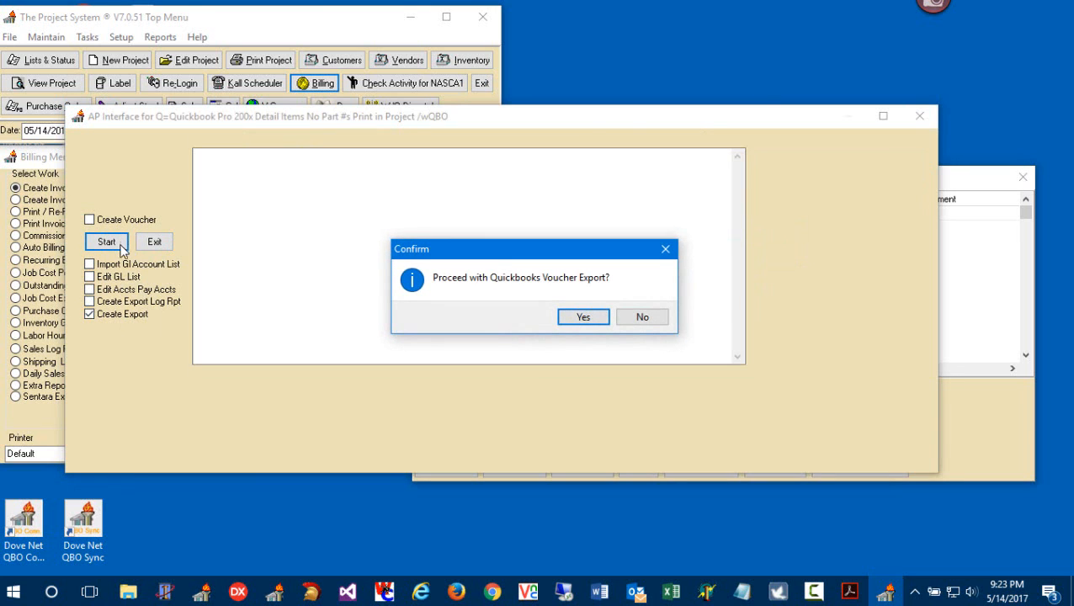
pyautogui.click(584, 317)
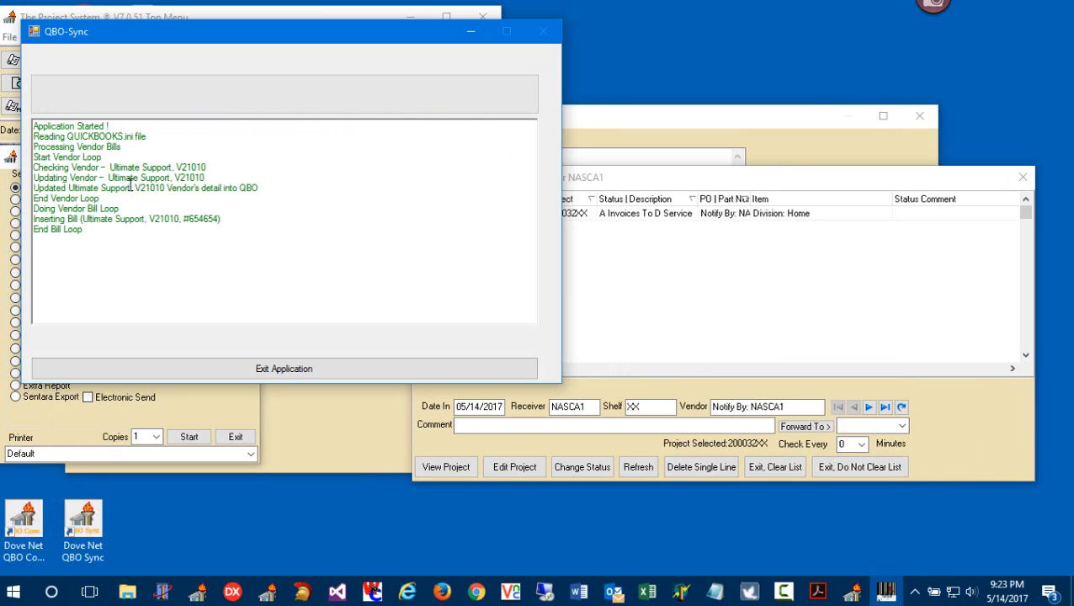
# - Review the vendor update and bill insertion lines in the QBO-Sync log and exit the sync application
pyautogui.moveTo(215, 176); pyautogui.dragTo(115, 182)
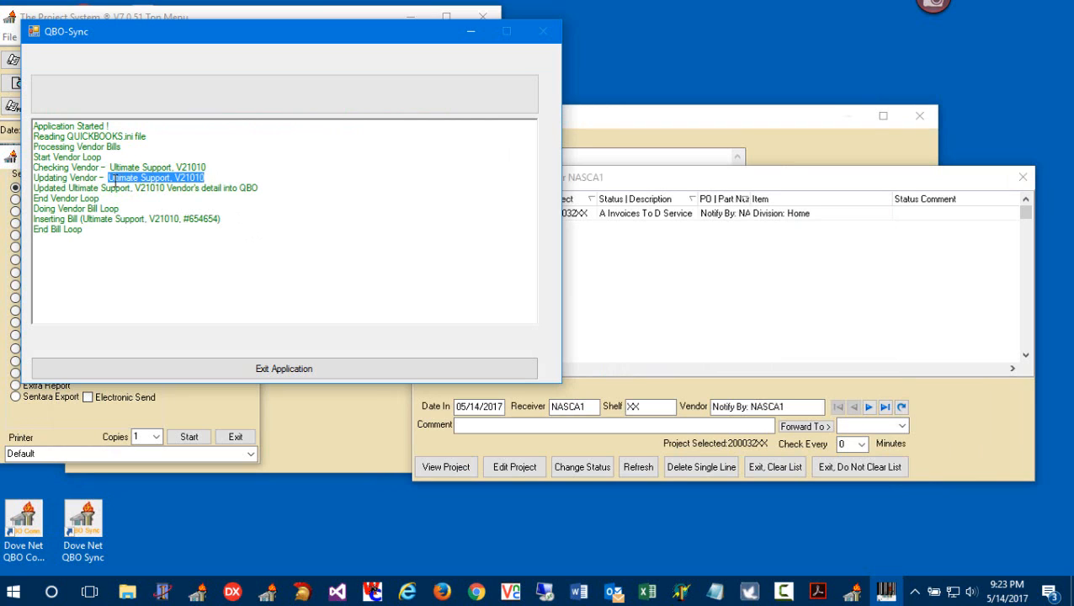
pyautogui.moveTo(224, 219); pyautogui.dragTo(35, 219)
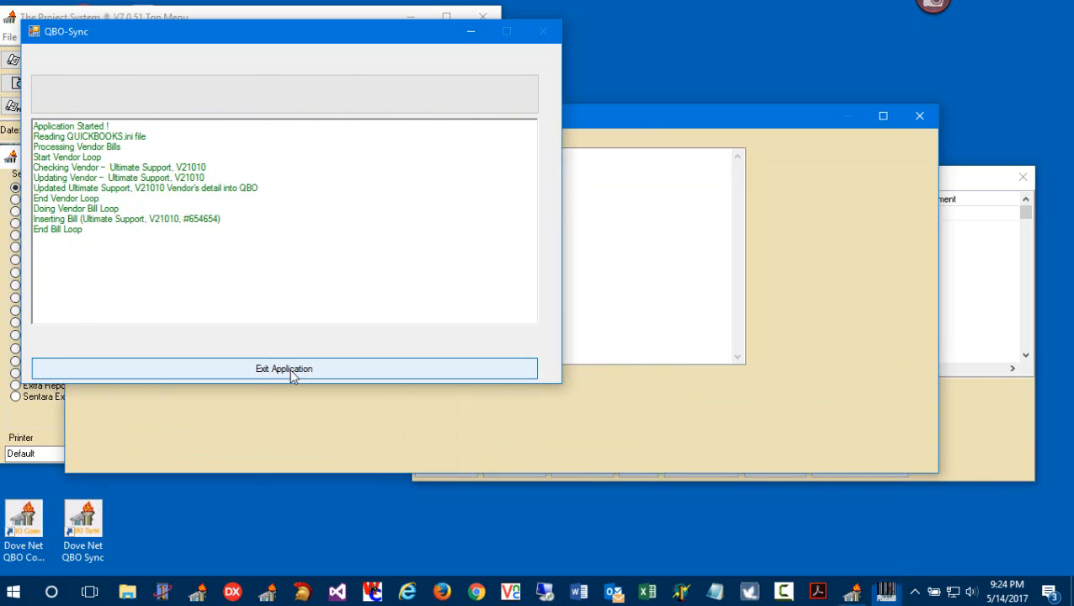
pyautogui.click(292, 369)
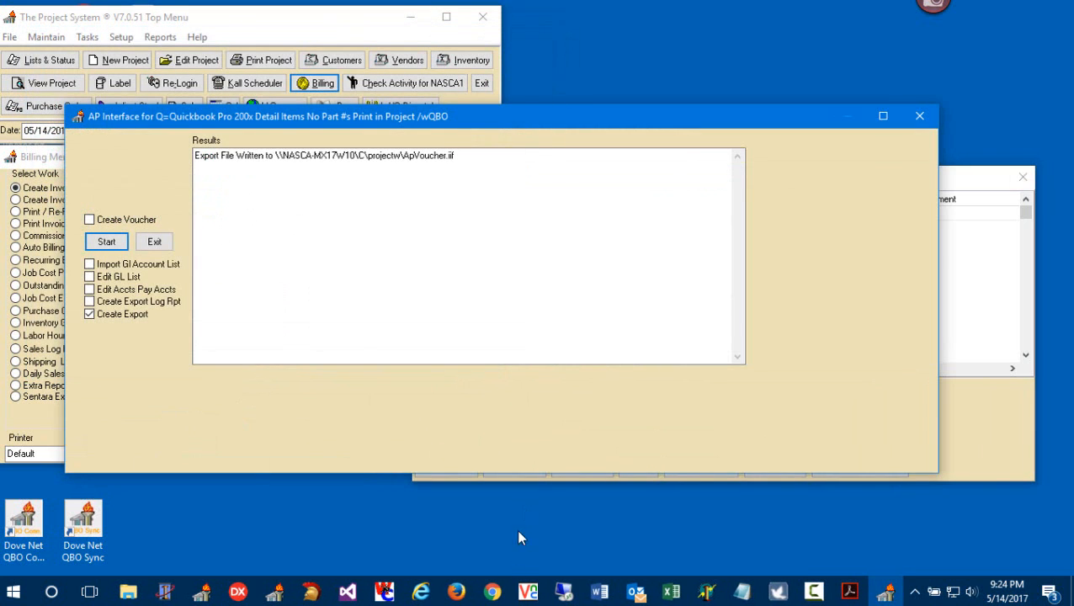
# - Switch to QuickBooks Online and open the Ultimate Support vendor record to examine its synced bills
pyautogui.click(492, 592)
pyautogui.click(56, 200)
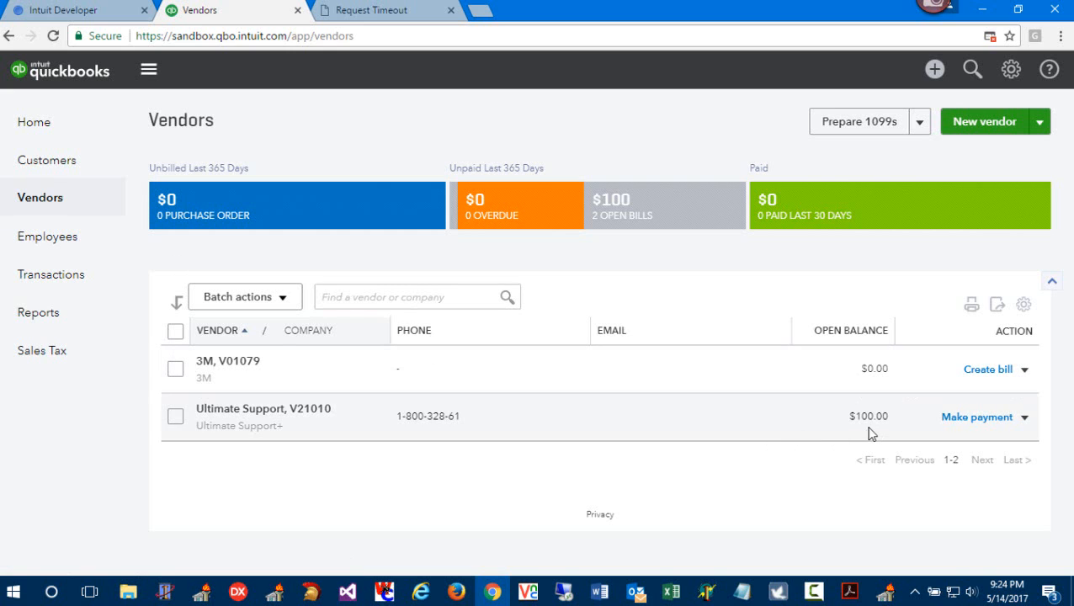
pyautogui.click(295, 412)
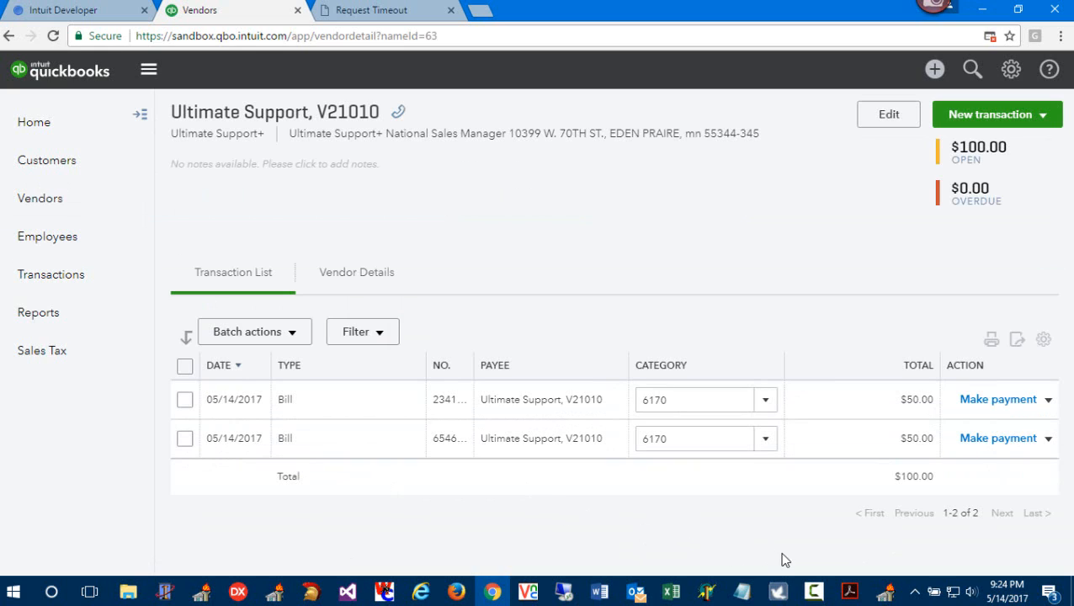
# - Switch to the flowchart PDF in Adobe Acrobat, examine the Accounting - Receivables and Accounting - Payables boxes, and minimize it
pyautogui.click(844, 591)
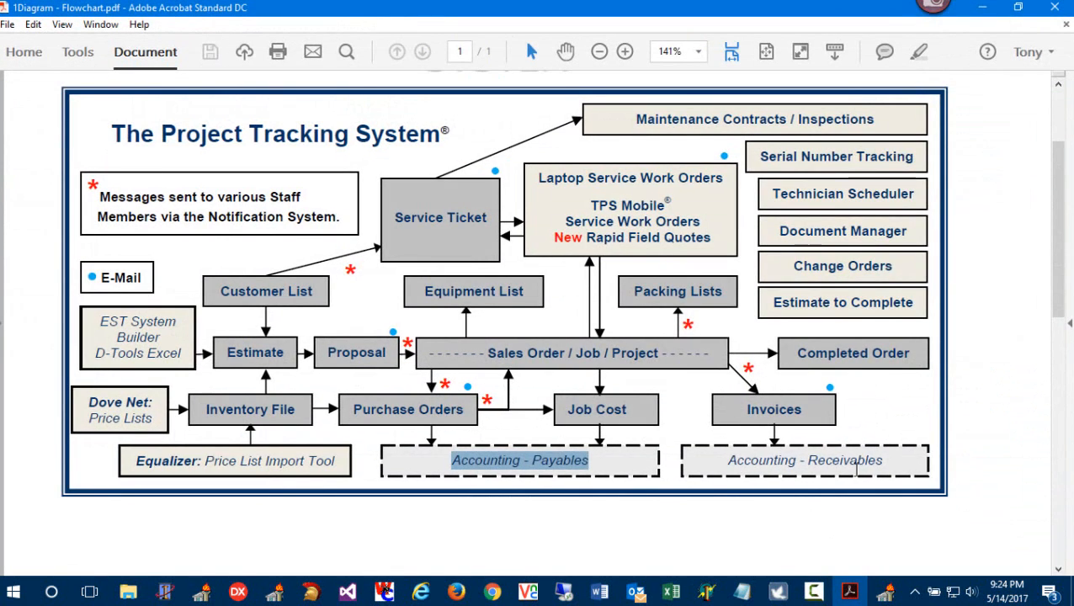
pyautogui.moveTo(896, 466); pyautogui.dragTo(715, 471)
pyautogui.moveTo(615, 461); pyautogui.dragTo(448, 456)
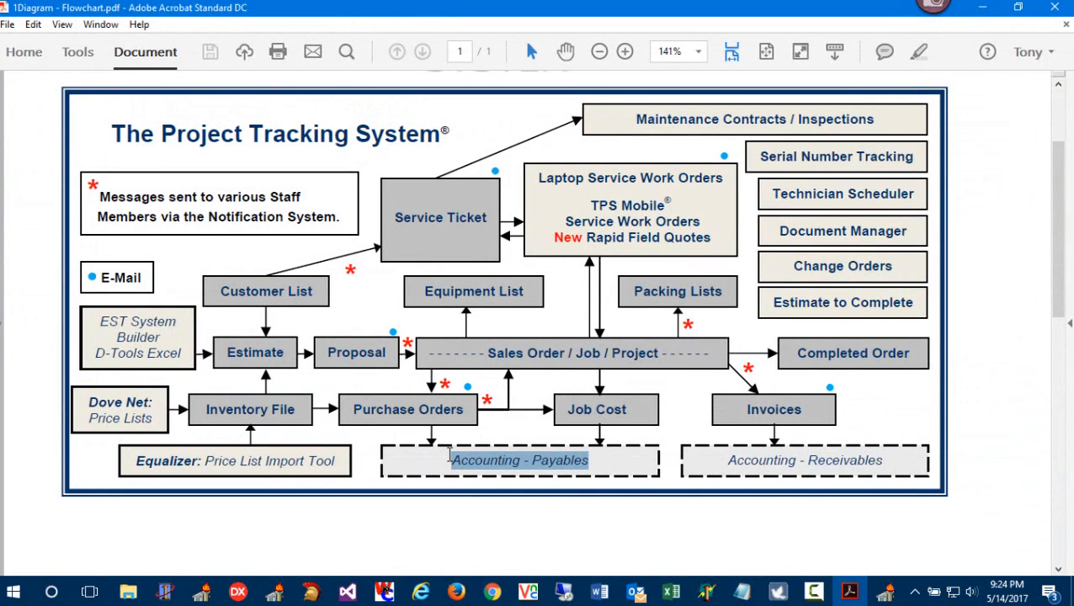
pyautogui.click(989, 12)
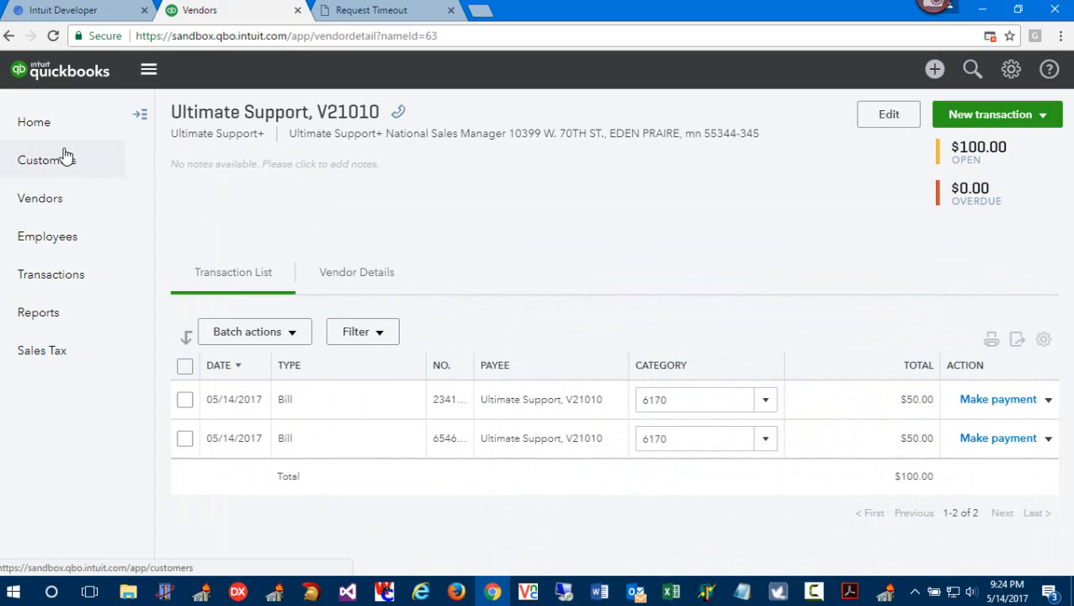
# - In QuickBooks Online, go to the home page and open the Chart of Accounts to examine the account list
pyautogui.click(30, 121)
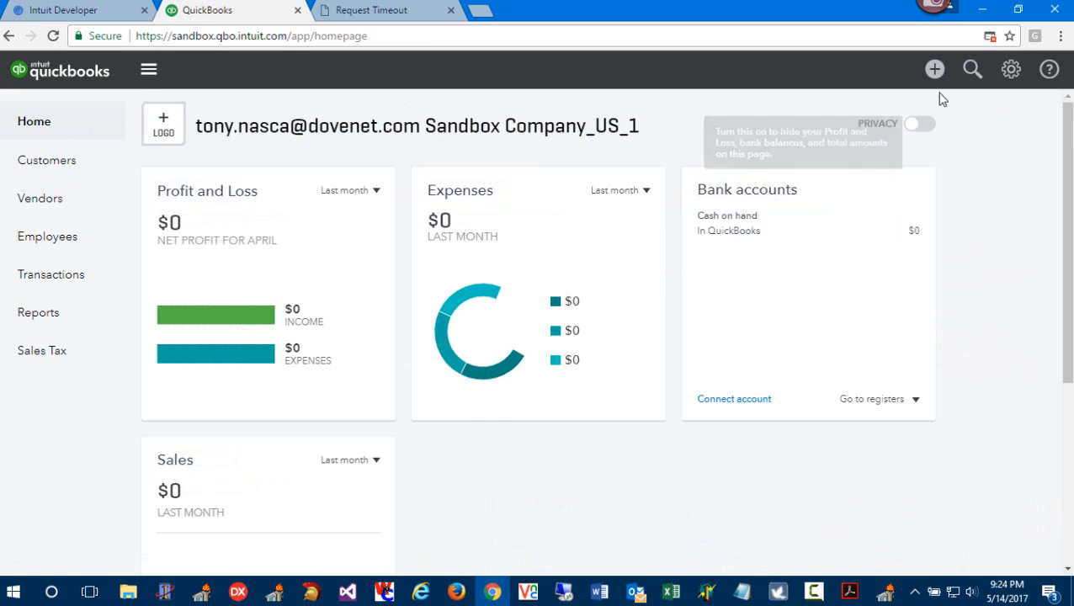
pyautogui.click(1010, 71)
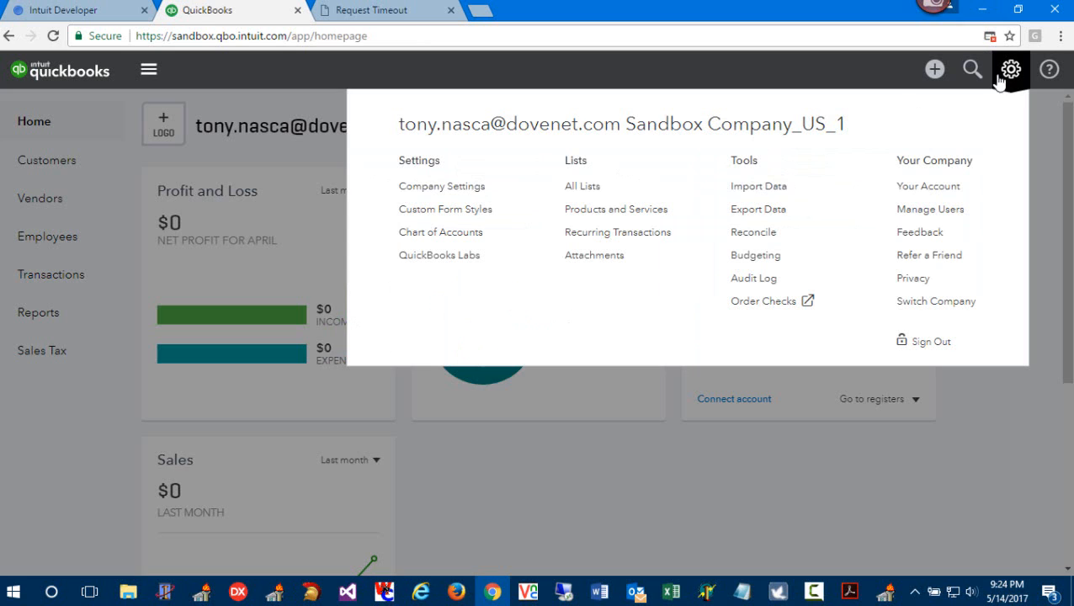
pyautogui.click(463, 234)
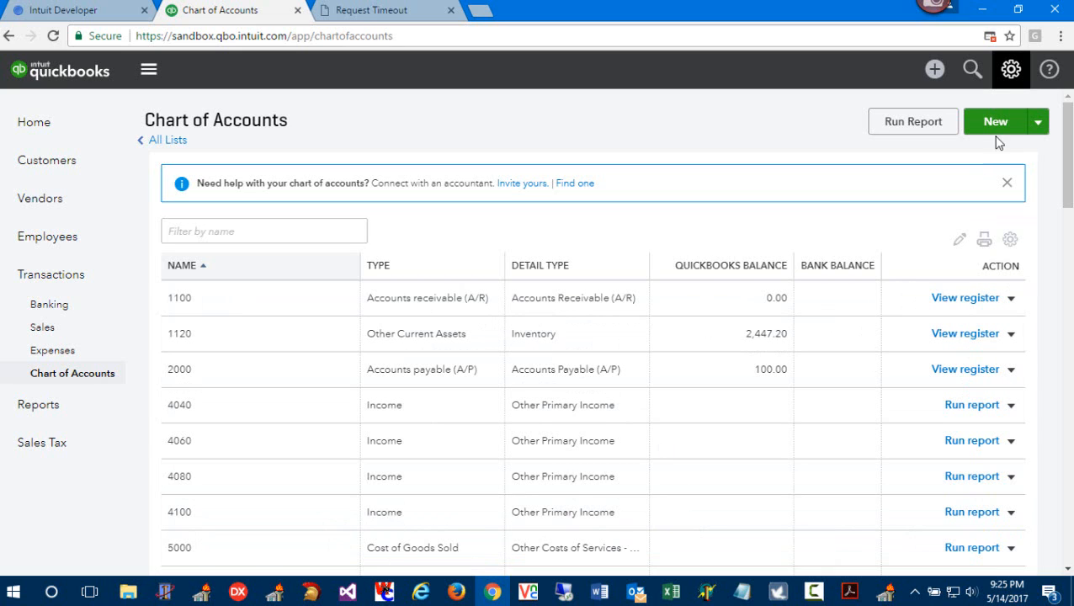
# - Open Products and Services from the full set of lists and examine the items, starting with item 4040
pyautogui.click(1011, 71)
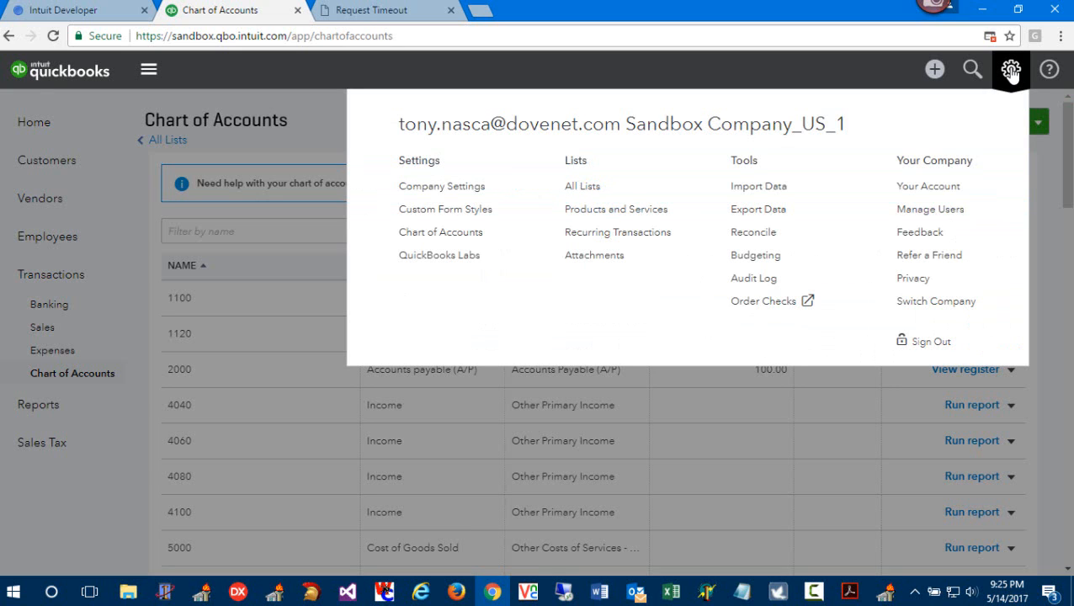
pyautogui.click(585, 186)
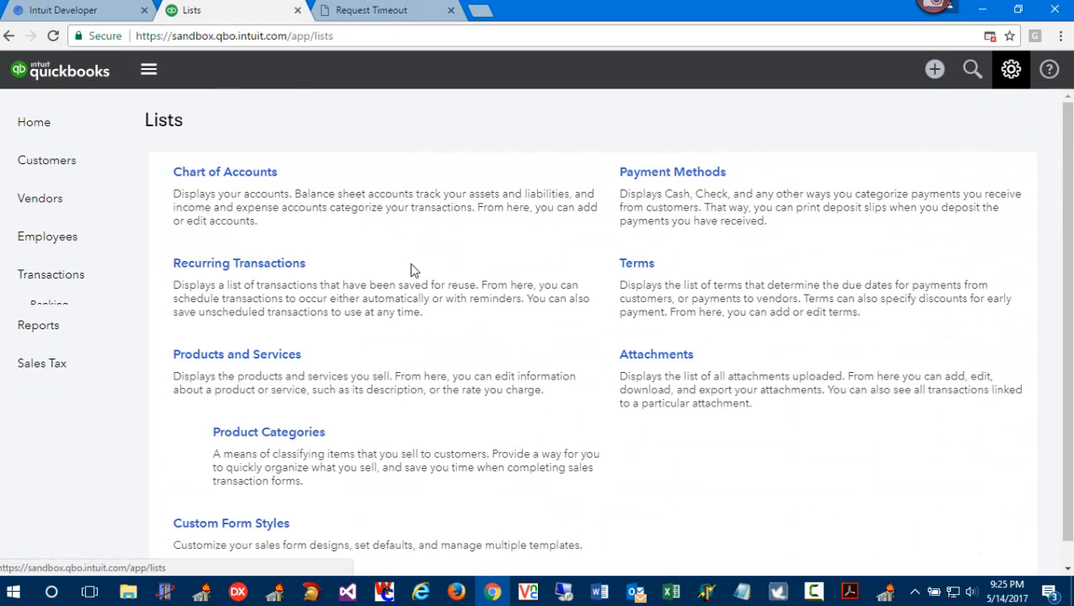
pyautogui.click(264, 357)
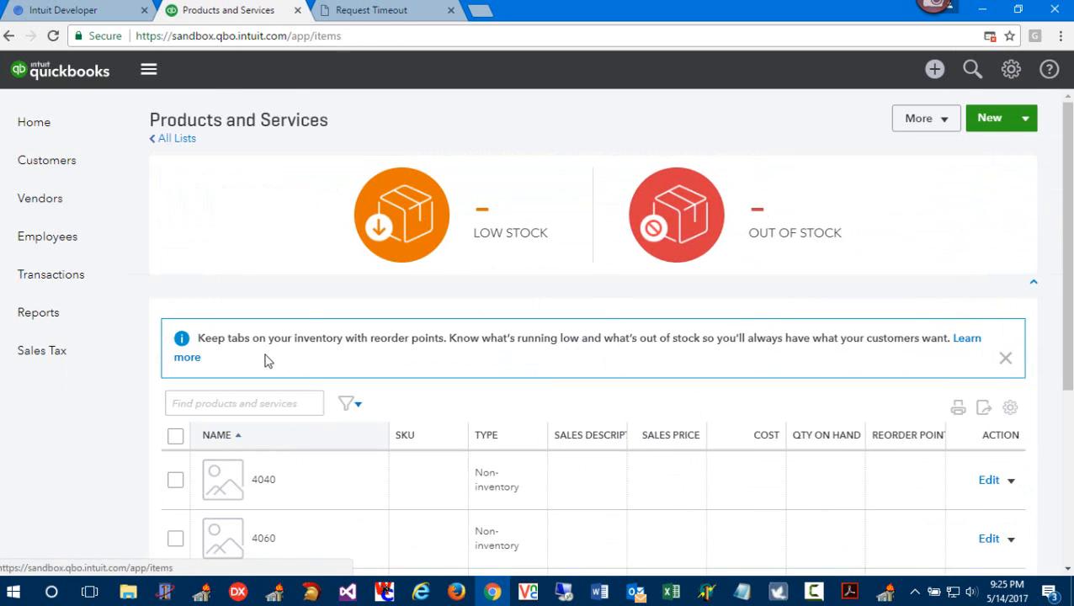
pyautogui.moveTo(1065, 240); pyautogui.dragTo(1050, 412)
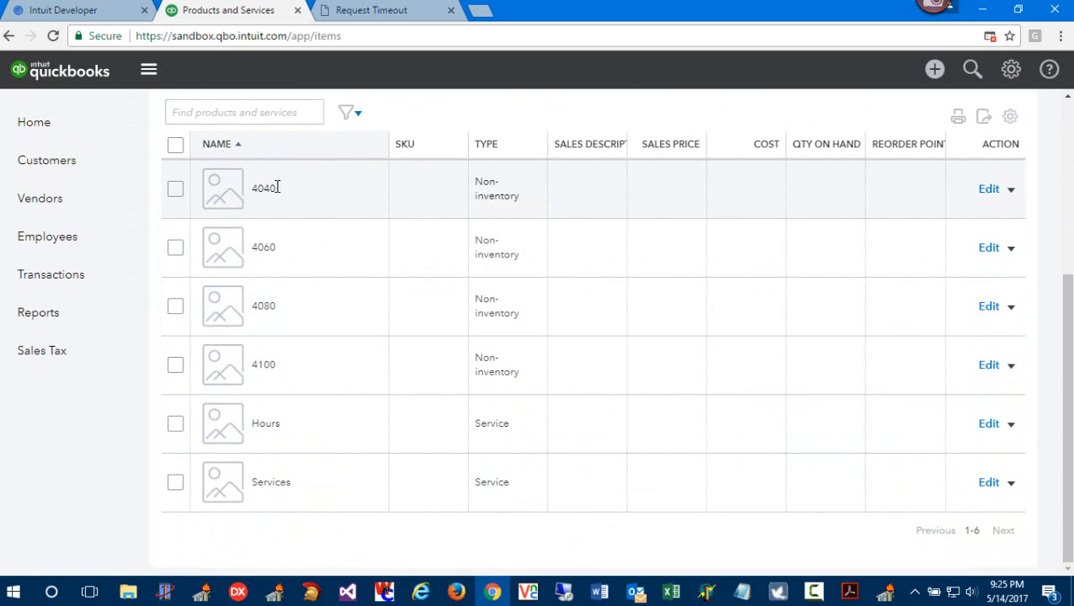
pyautogui.moveTo(282, 193); pyautogui.dragTo(246, 189)
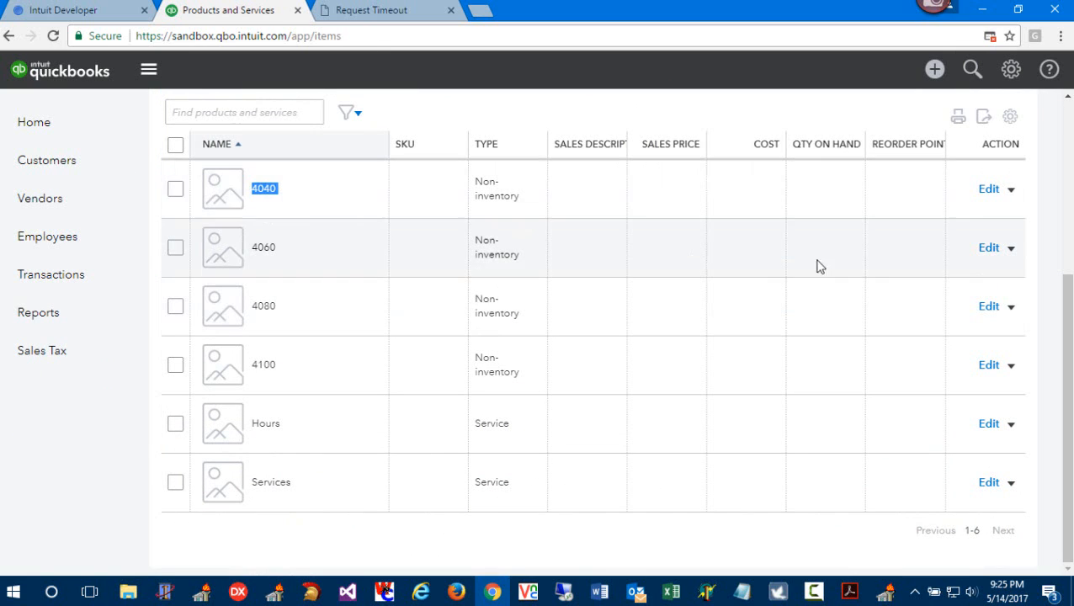
# - Open item 4040 for editing, check its name against its income account, and close it without saving
pyautogui.click(1012, 193)
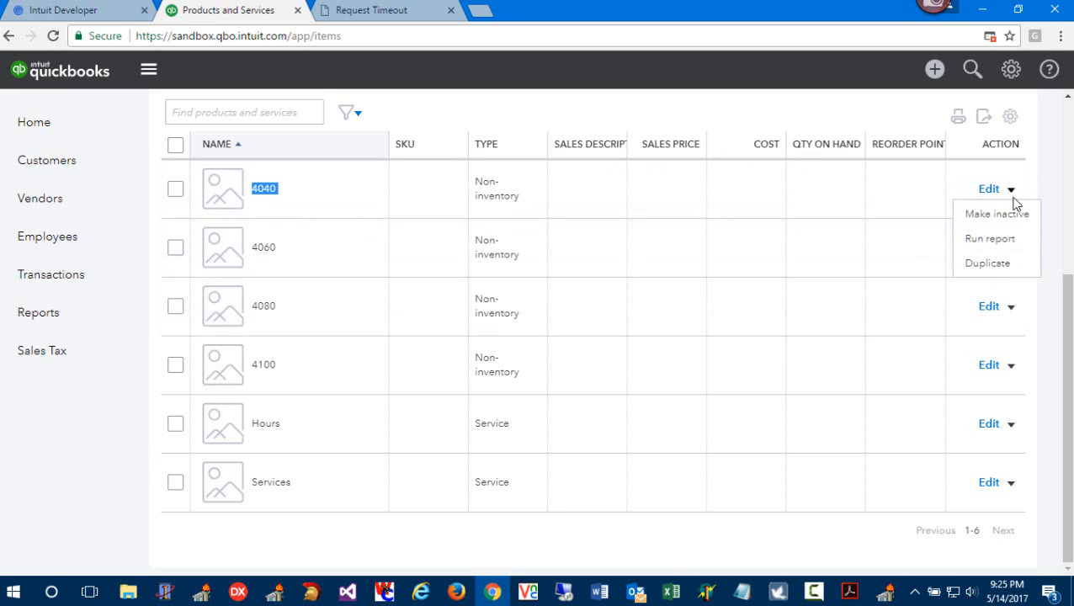
pyautogui.click(994, 192)
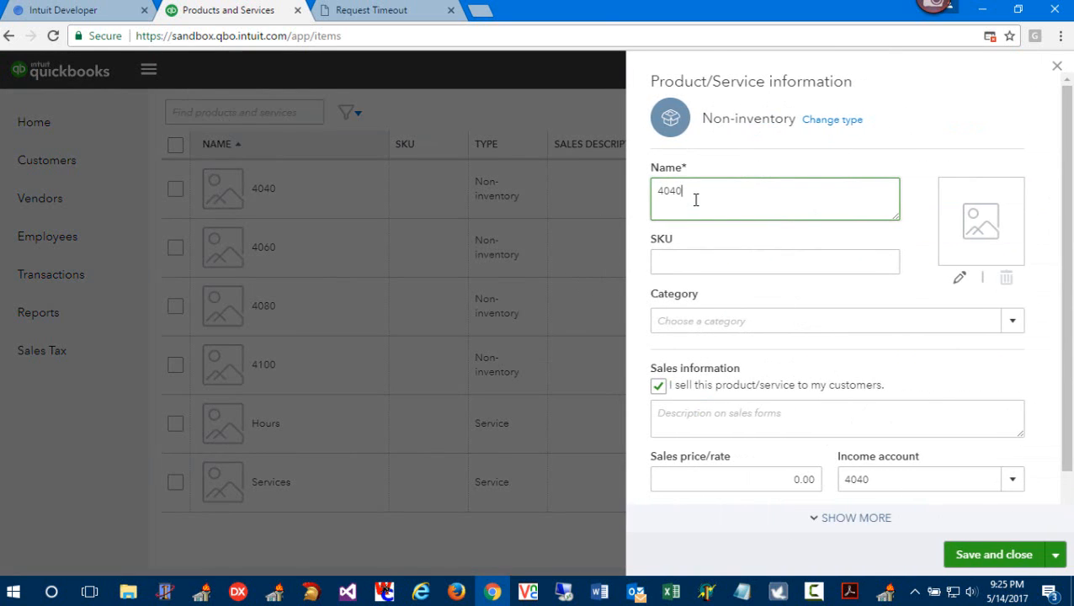
pyautogui.moveTo(695, 198); pyautogui.dragTo(644, 196)
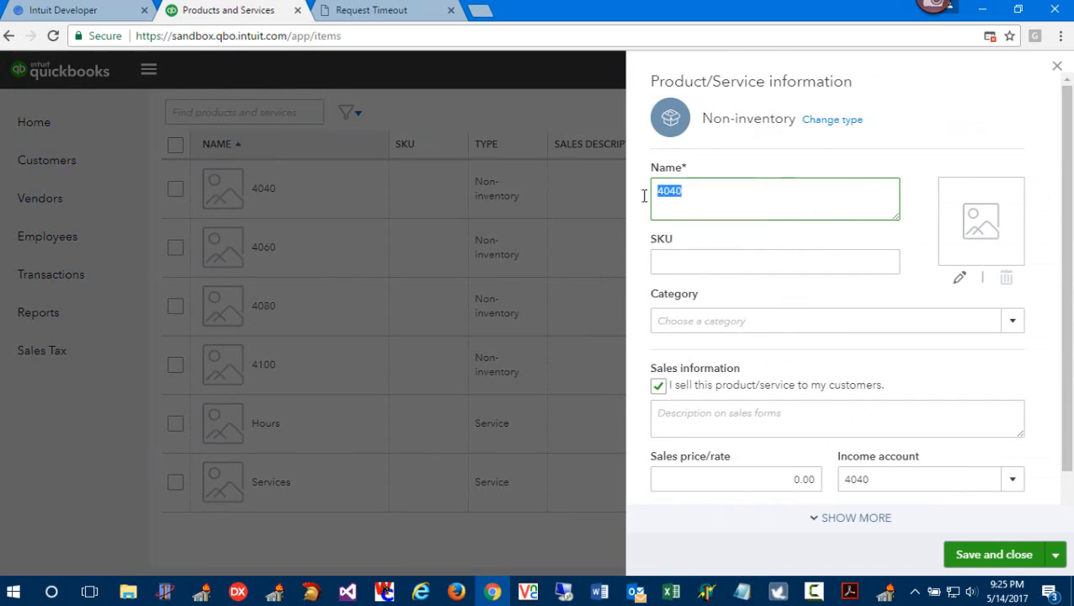
pyautogui.click(880, 482)
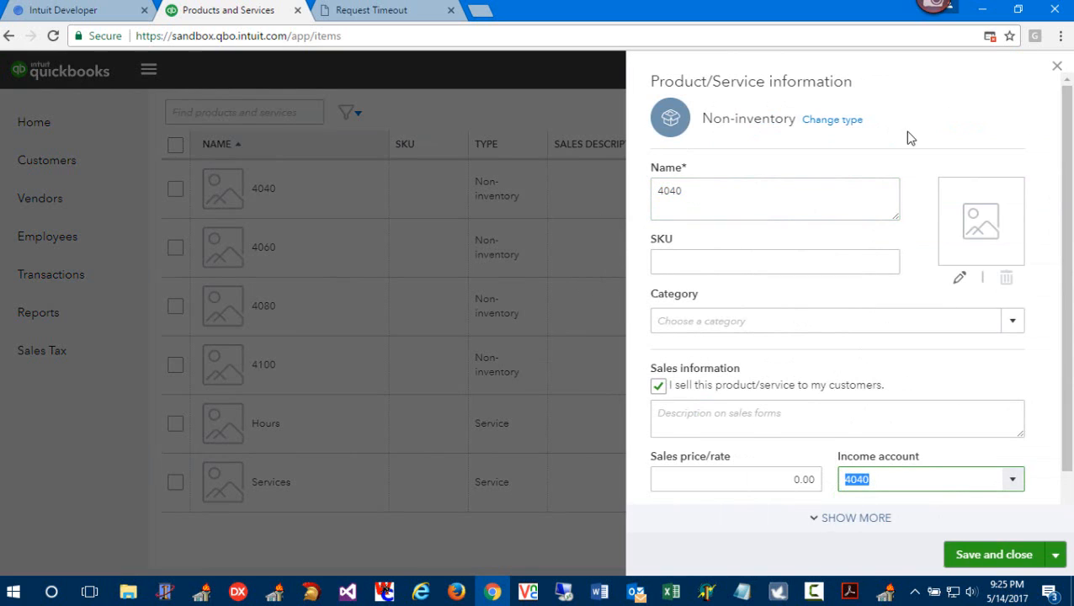
pyautogui.click(1059, 69)
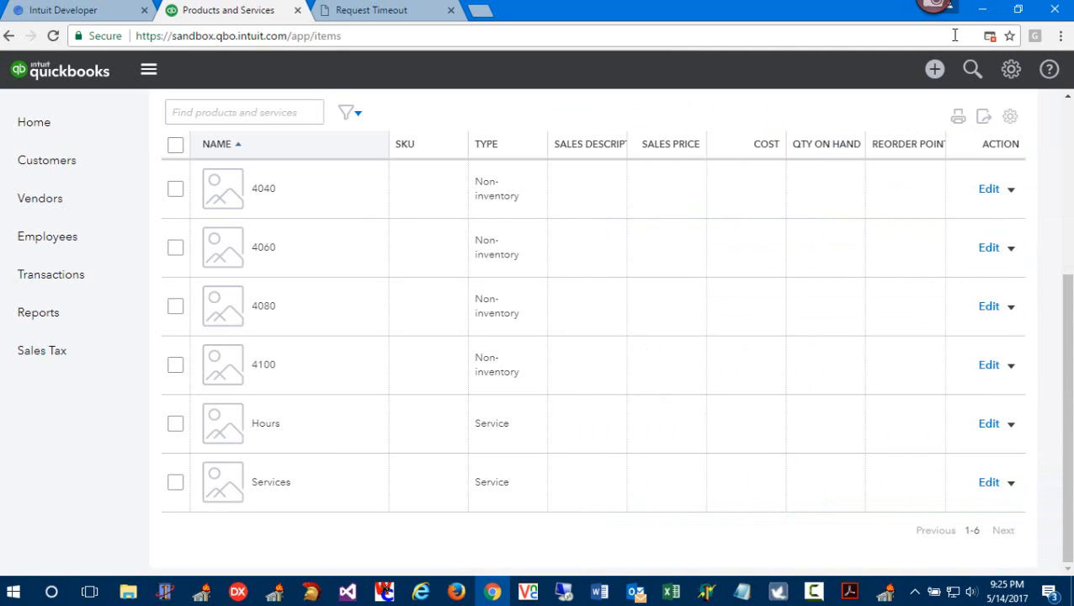
# - Switch back to the project tracking flowchart PDF in Adobe Acrobat
pyautogui.click(849, 593)
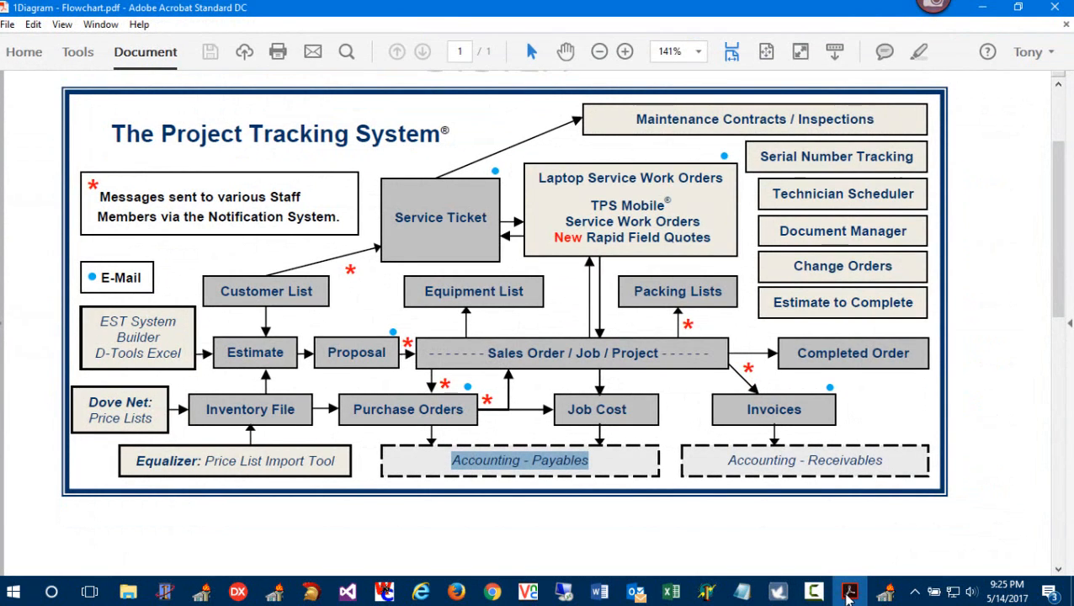